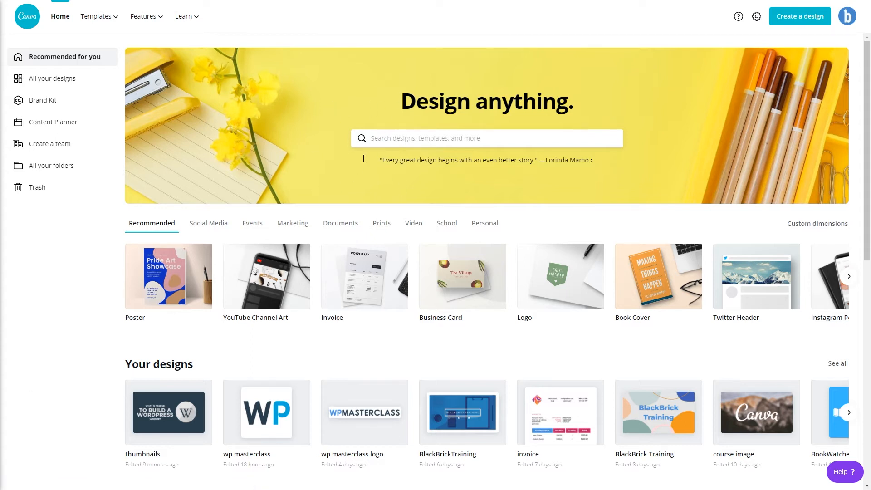
Create a new blank poster design from the Marketing design types.
click(288, 227)
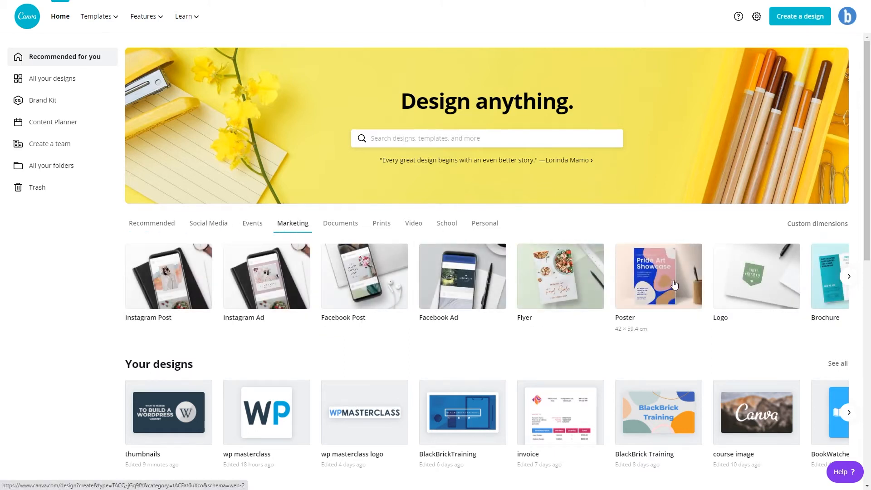
click(647, 271)
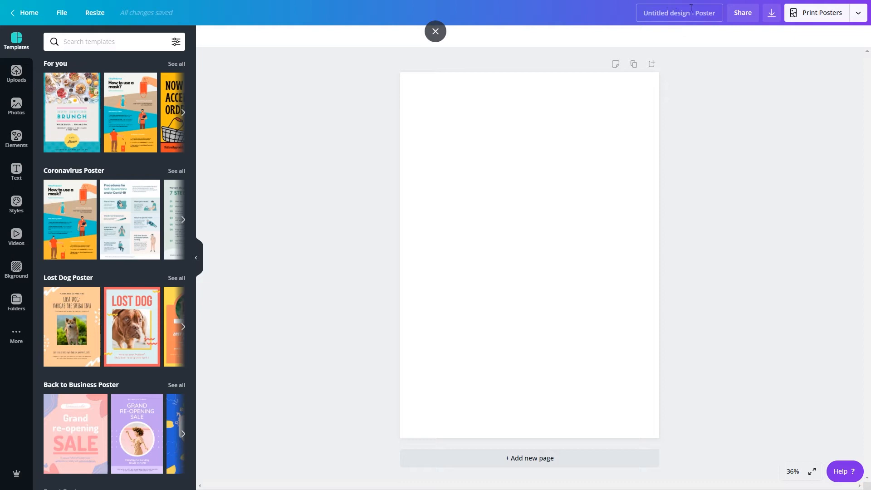
click(671, 15)
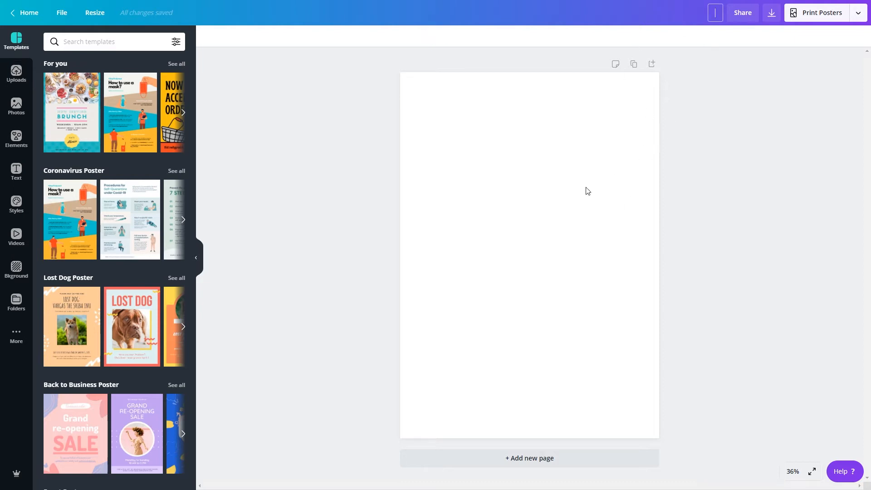
click(720, 137)
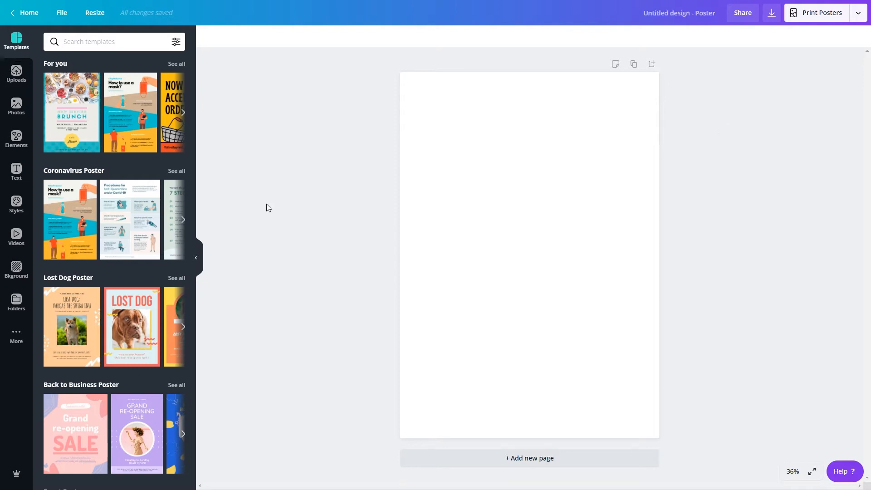
Browse the poster template categories and show all Advertising Poster templates.
scroll(70, 175, down, 7)
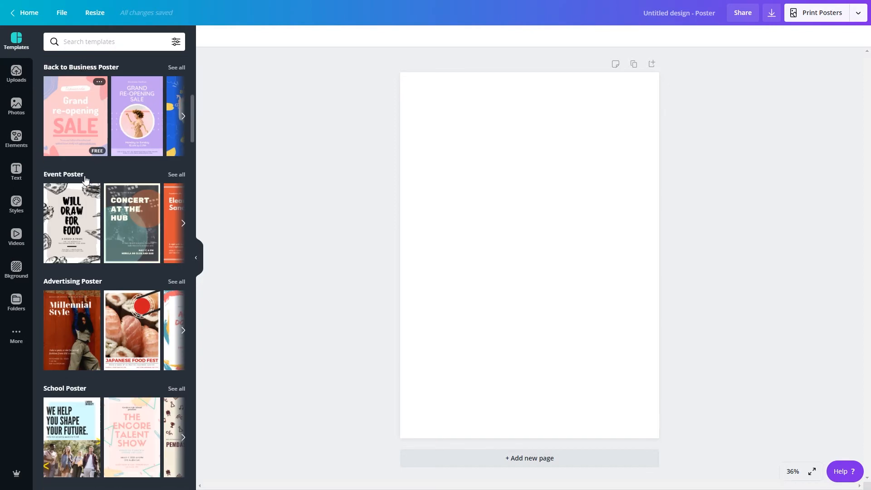
scroll(85, 178, up, 3)
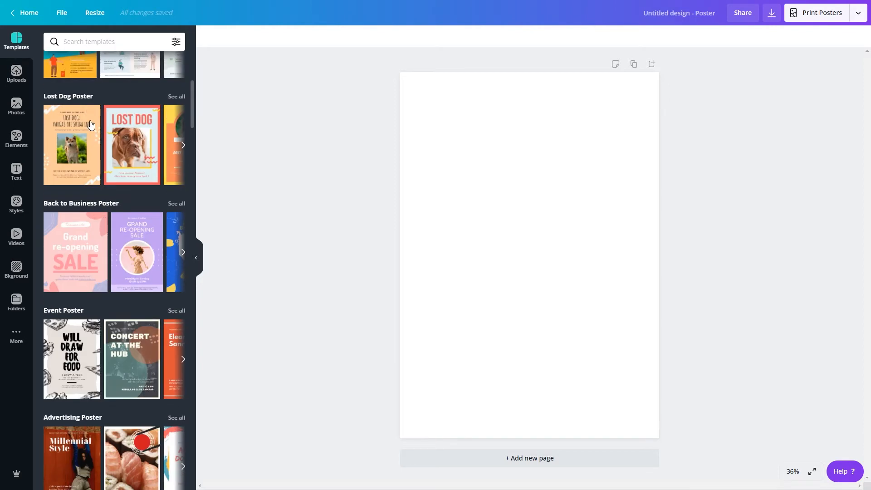
scroll(85, 178, down, 2)
scroll(66, 150, down, 2)
scroll(64, 163, down, 2)
scroll(65, 187, down, 2)
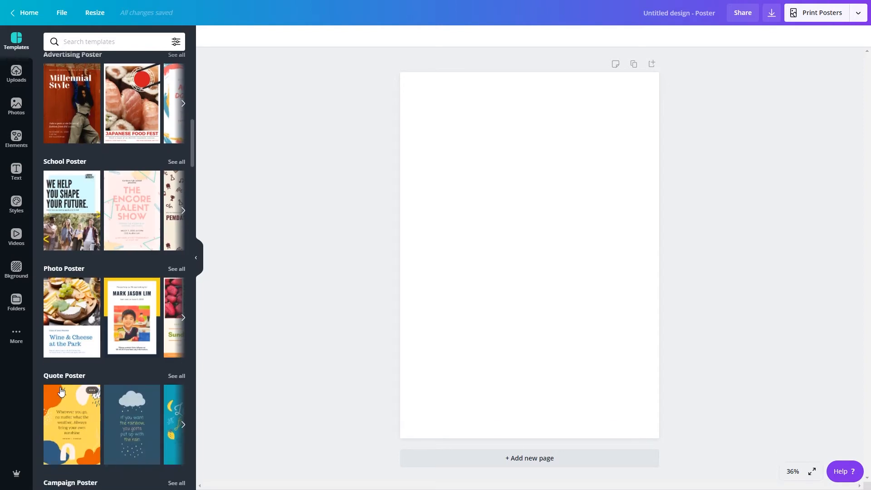
scroll(69, 242, up, 3)
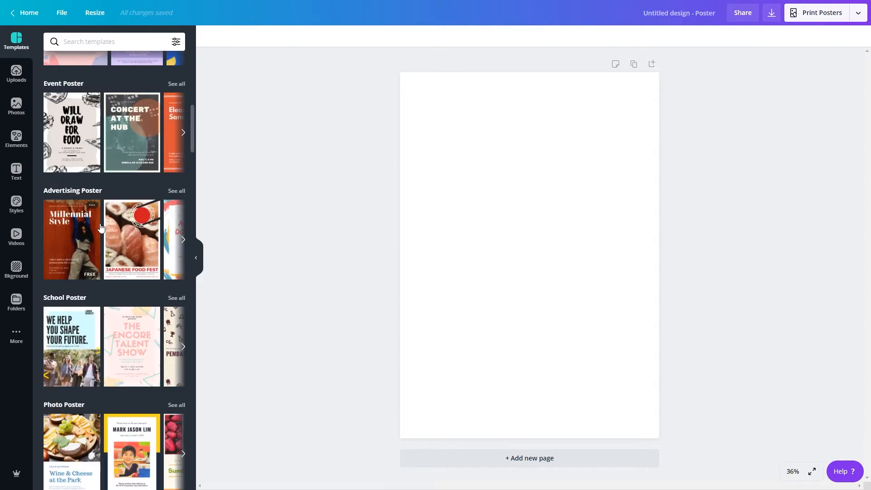
click(176, 191)
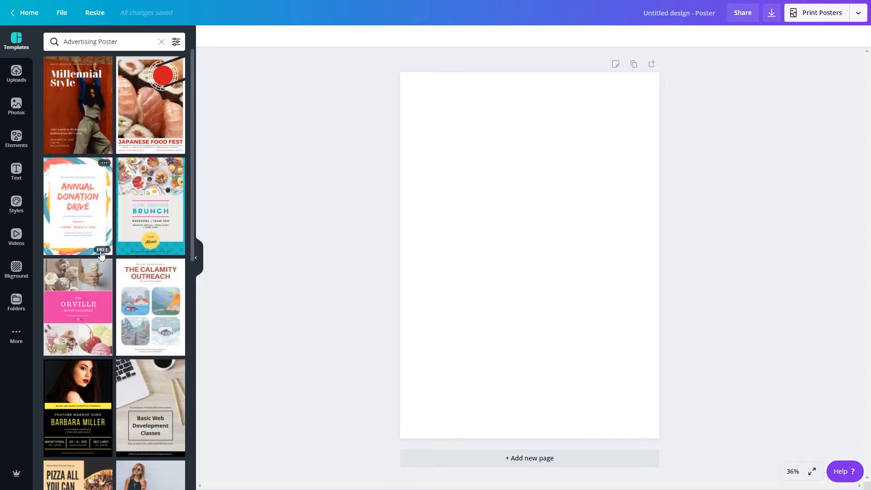
Try the light wood-desk Basic Web Development Classes, We Want You on Our Team! and We're Looking for You! templates on the poster.
scroll(109, 366, down, 6)
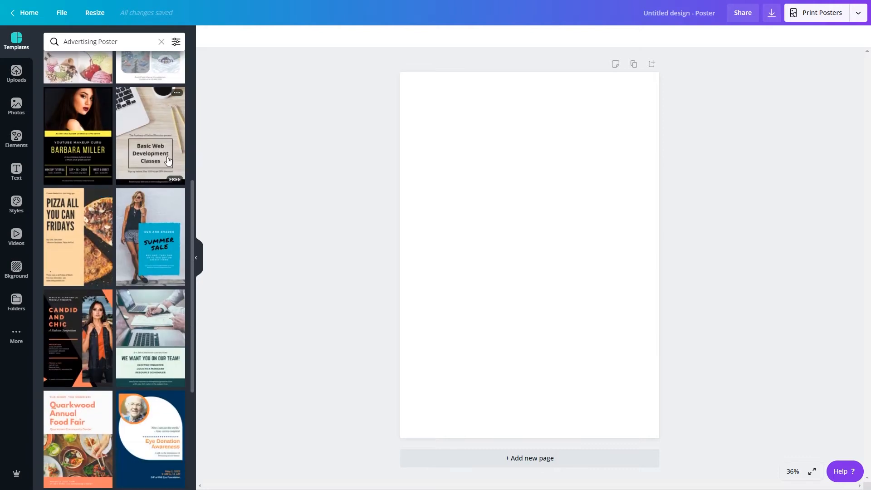
click(154, 159)
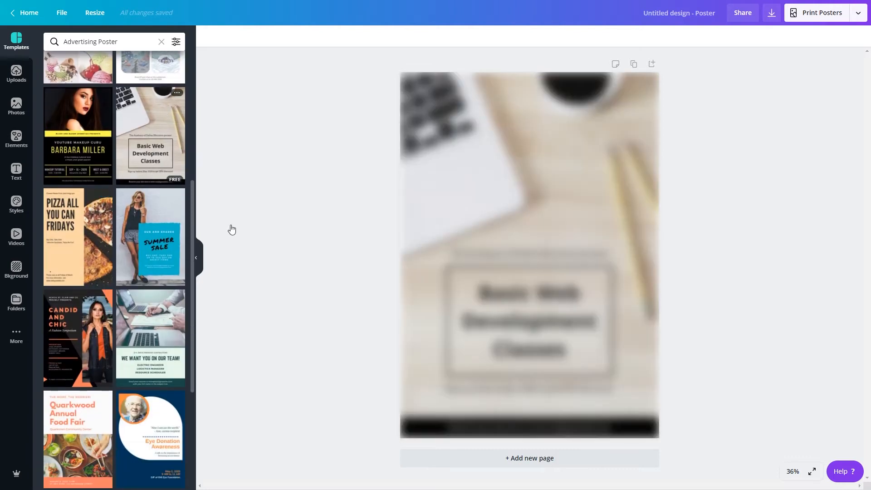
scroll(141, 267, down, 1)
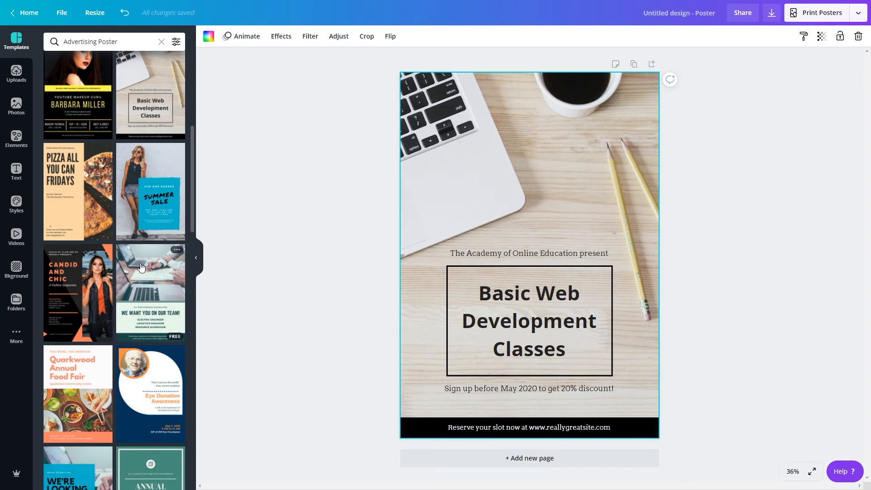
click(140, 299)
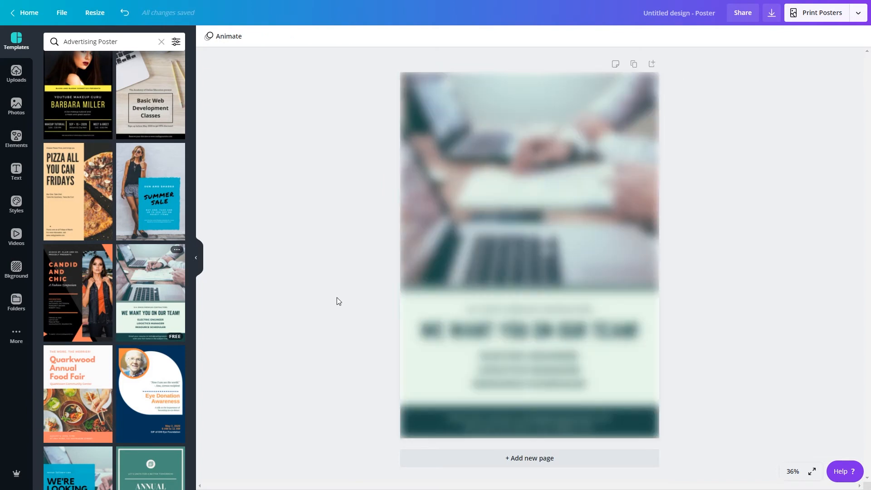
scroll(97, 256, down, 5)
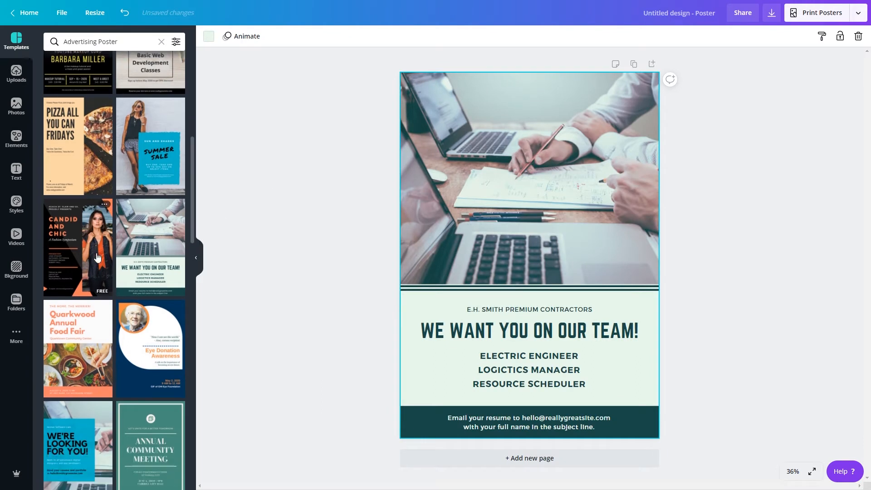
scroll(96, 257, down, 2)
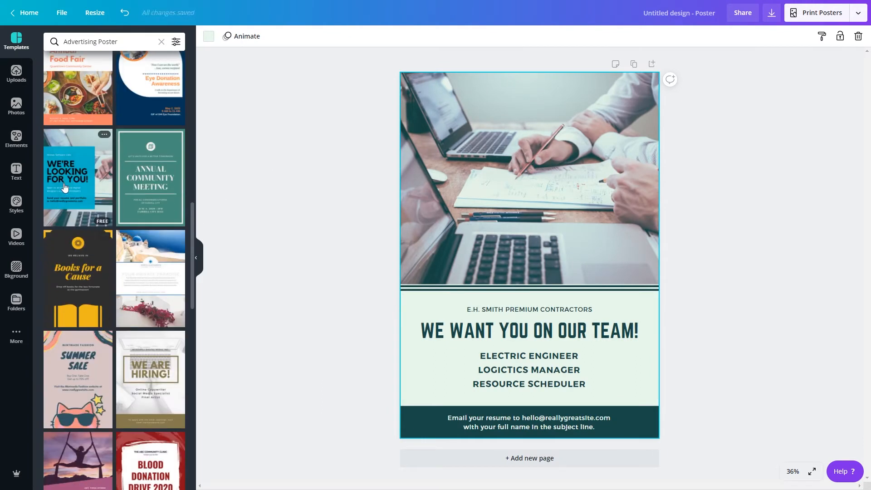
click(66, 205)
click(415, 193)
scroll(101, 245, down, 2)
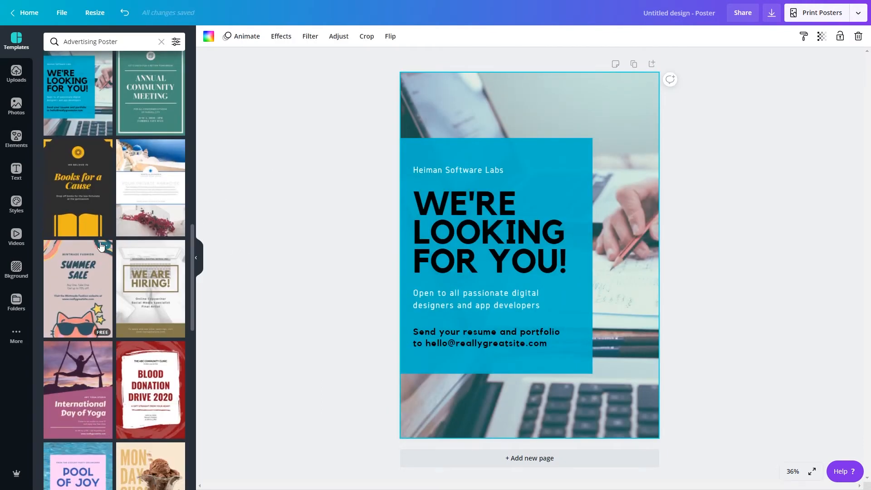
Apply the dark blurred-laptop Basic Web Development Classes template to the poster.
scroll(101, 246, down, 7)
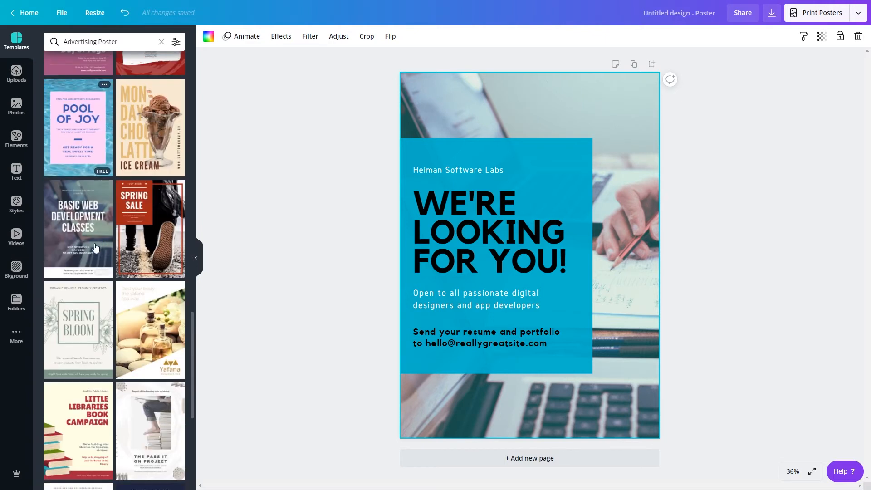
click(77, 241)
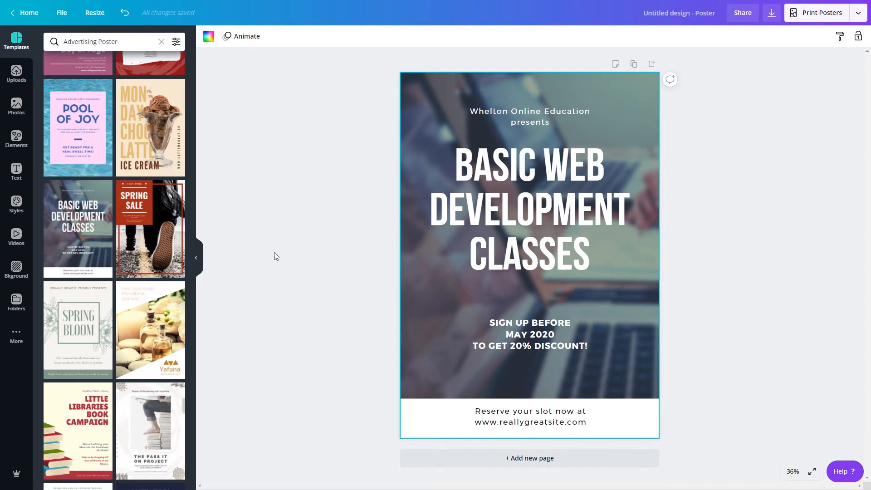
click(272, 219)
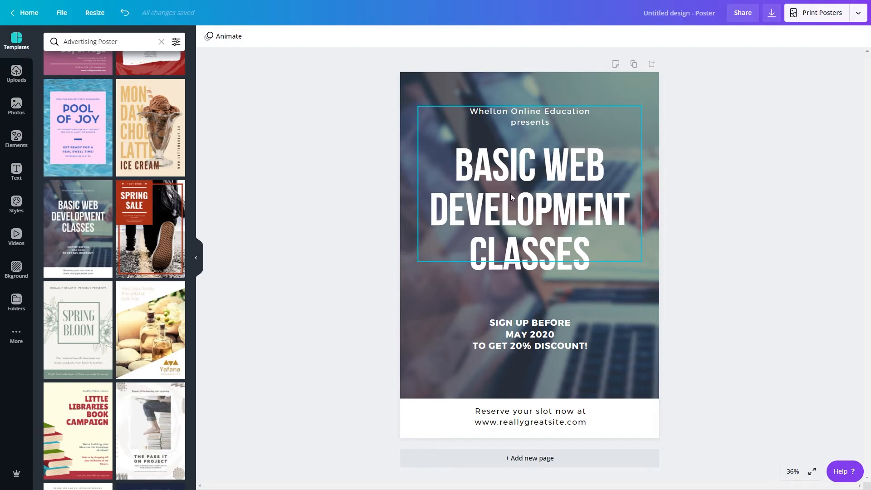
triple_click(502, 206)
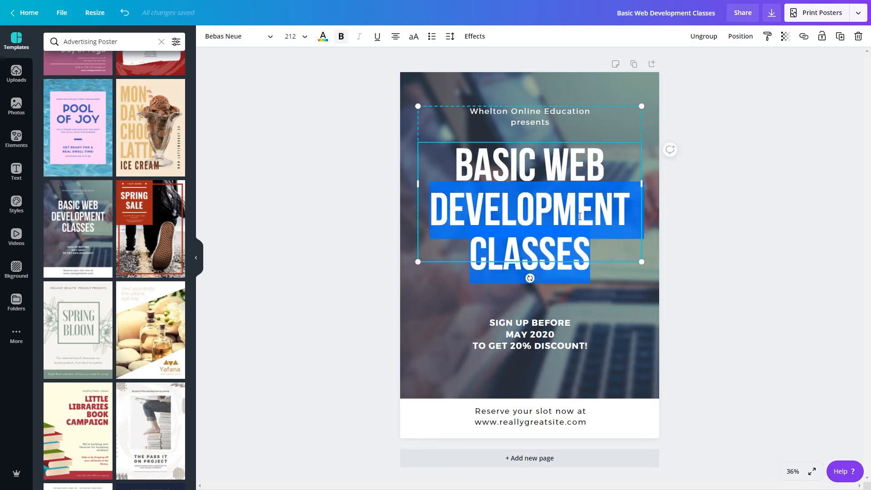
drag(456, 160, 610, 272)
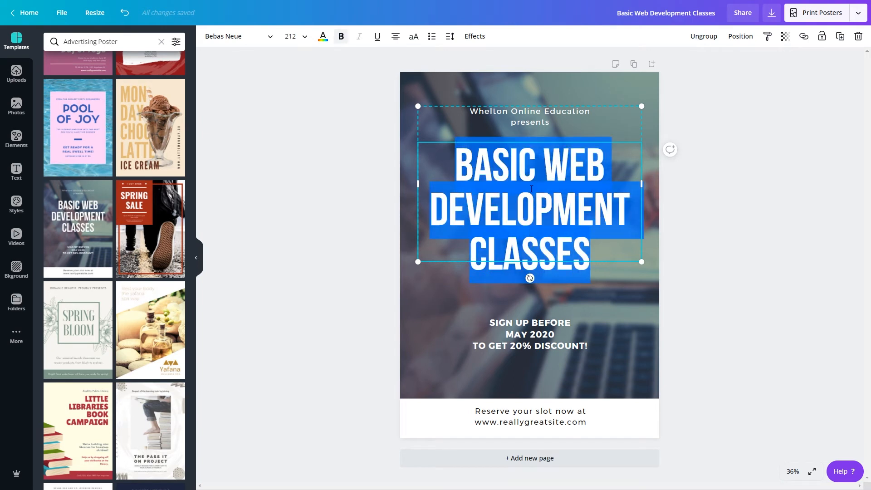
click(300, 171)
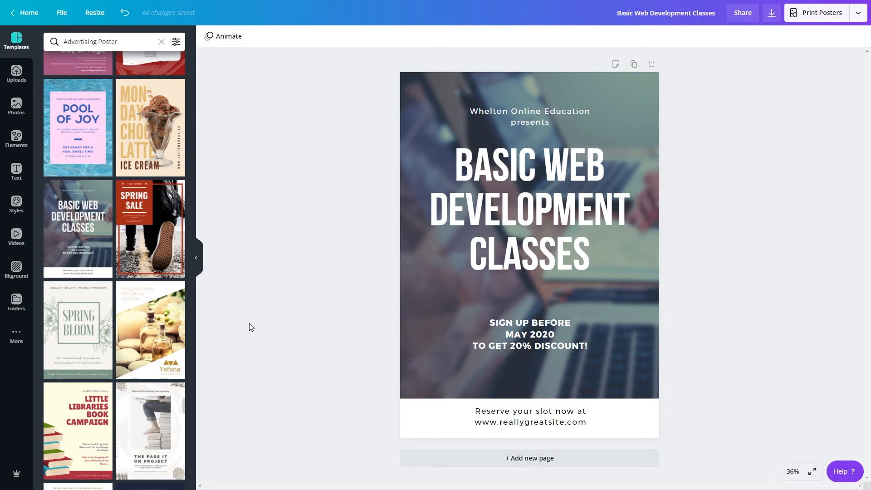
Replace the poster's background image with the recently used photo of mountains reflected in a lake.
click(18, 106)
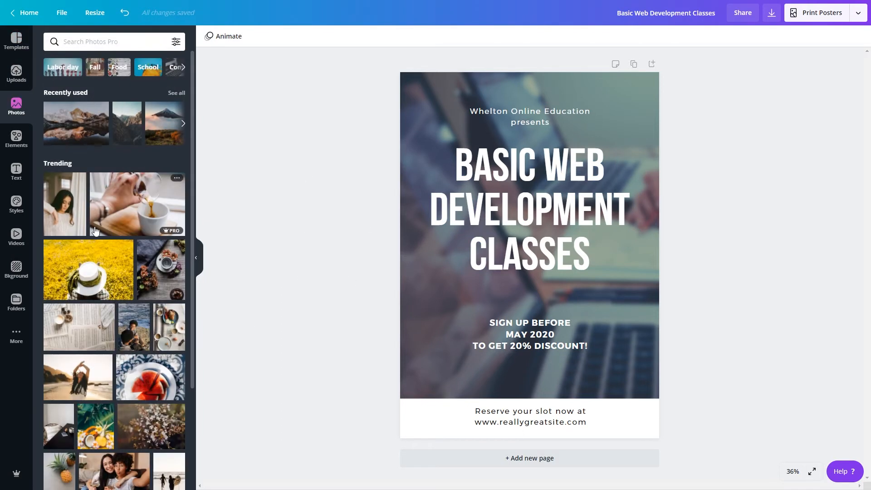
drag(76, 122, 412, 108)
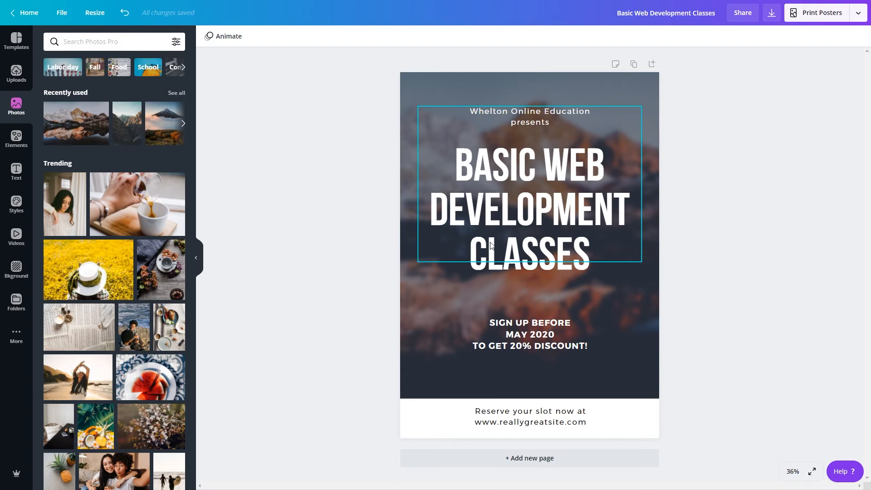
Add a second page and fill its background with the recently used photo of a rocky mountain valley.
click(509, 464)
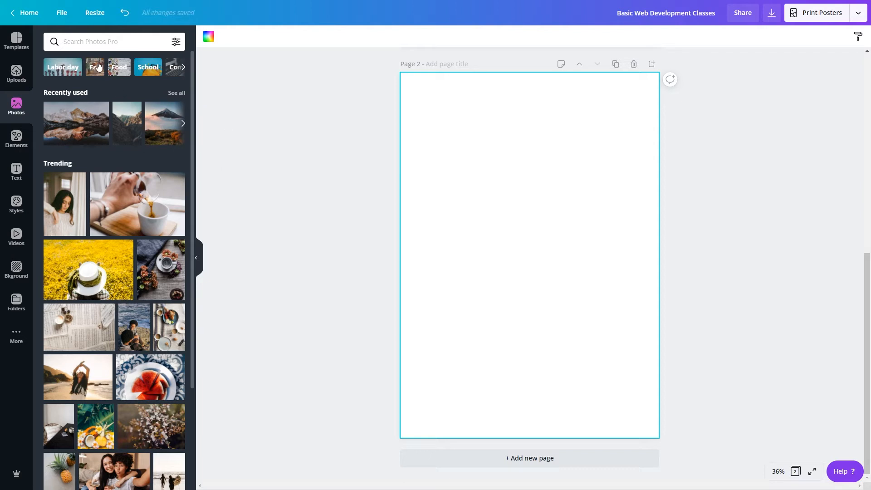
drag(129, 114, 399, 286)
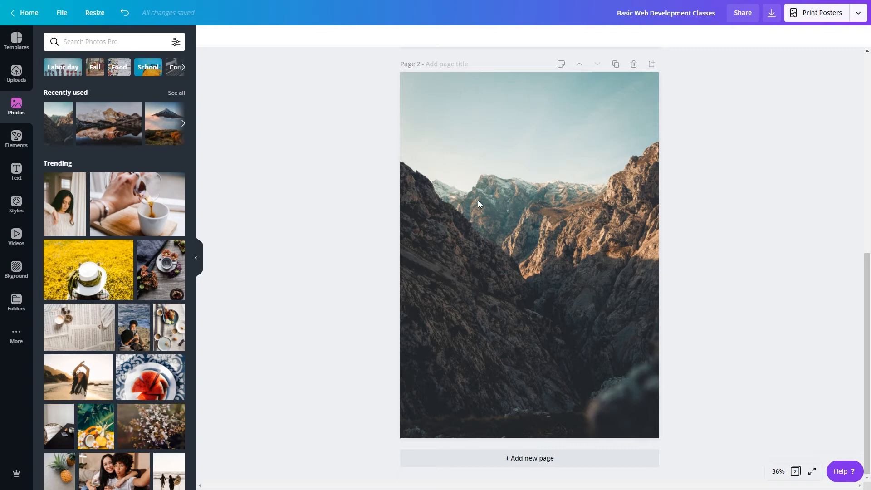
Set the blur of page 2's background photo to 10 and collapse the photo library.
click(469, 235)
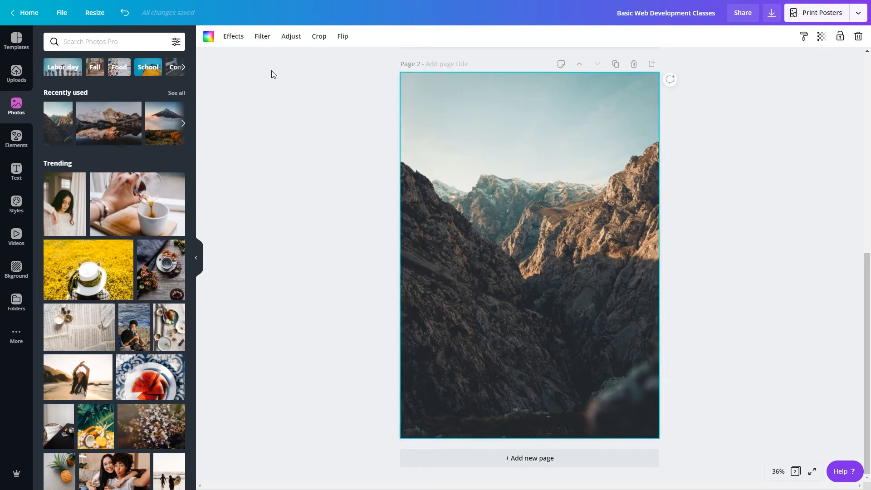
click(291, 36)
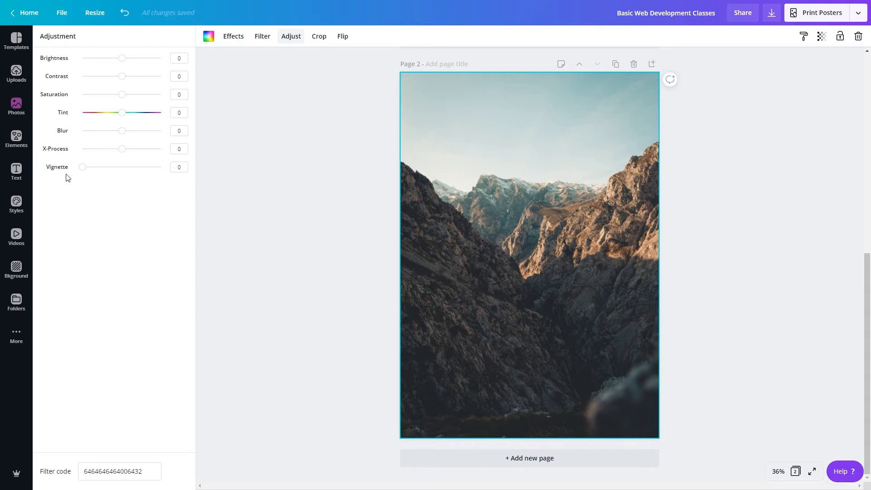
drag(122, 131, 126, 133)
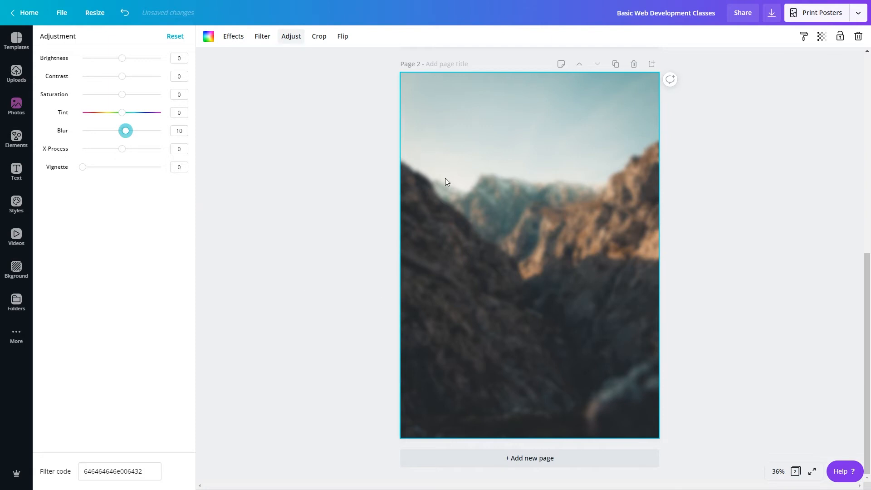
click(245, 134)
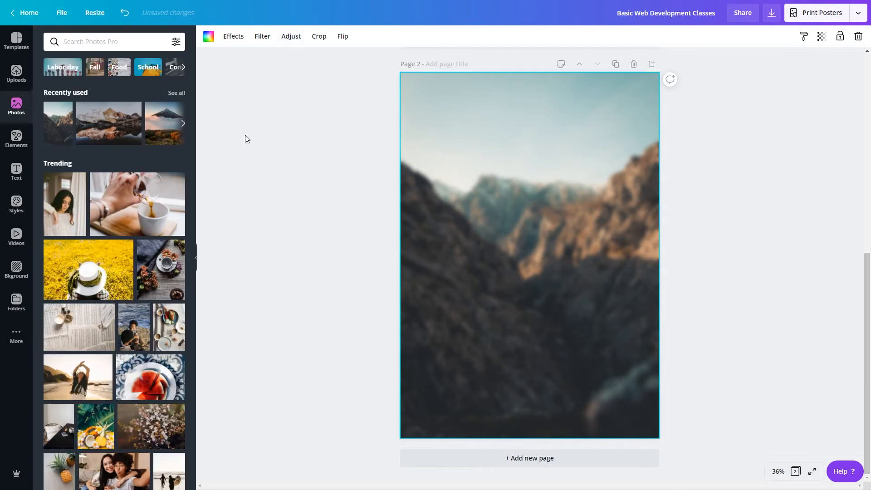
click(197, 261)
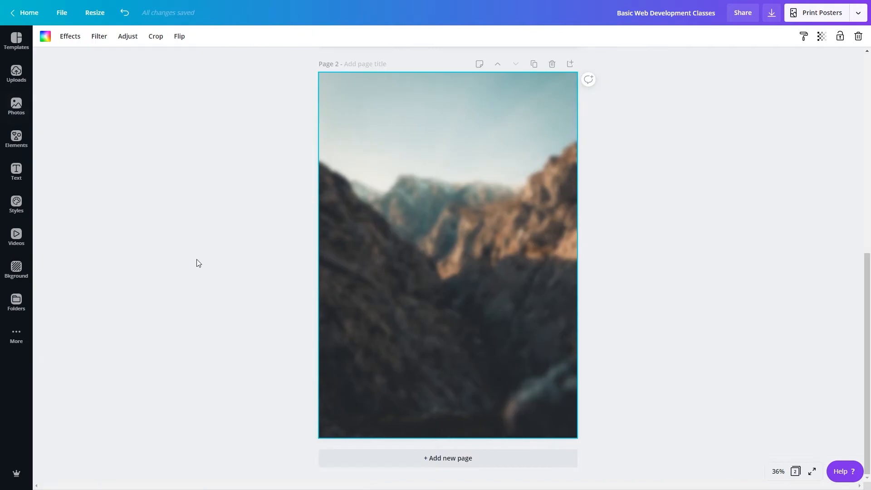
click(236, 286)
Add a square shape to page 2 and reshape it into a full-width band along the page's lower edge.
scroll(309, 312, up, 8)
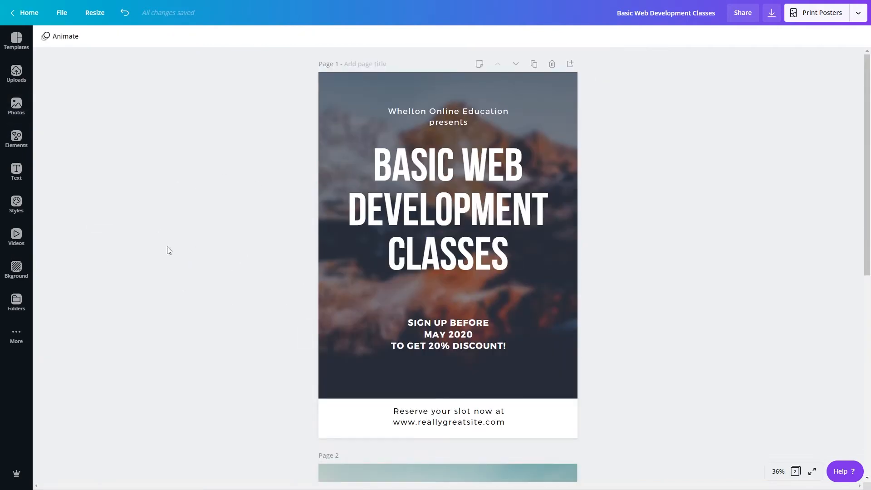
scroll(218, 306, down, 3)
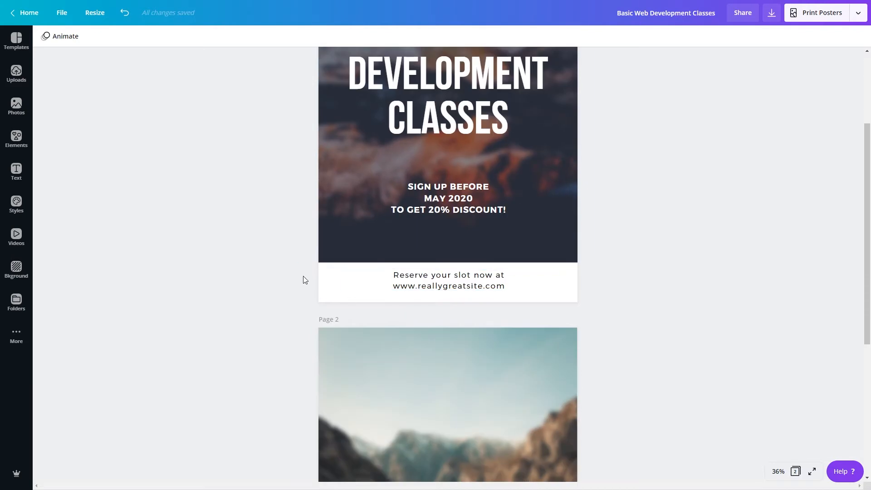
scroll(216, 293, down, 5)
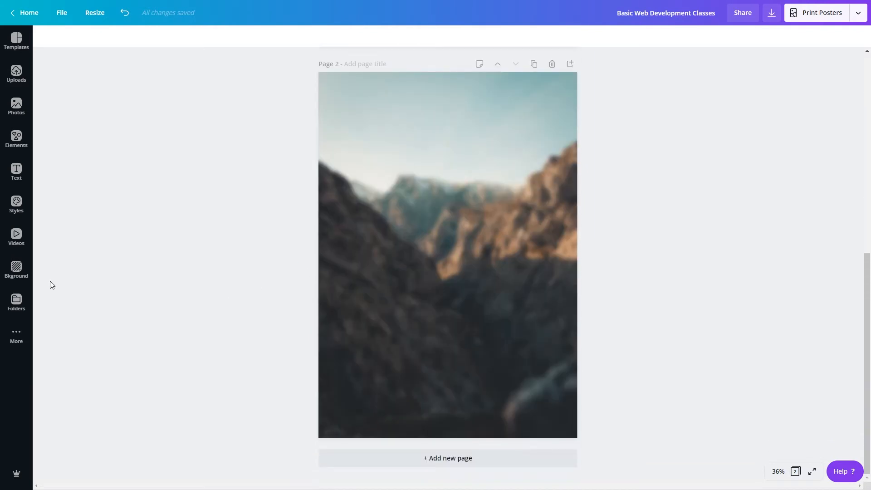
click(16, 142)
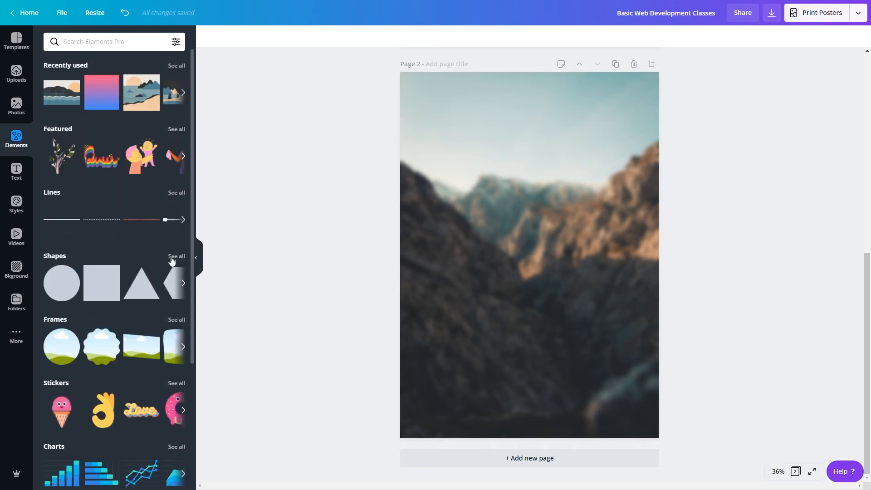
click(172, 257)
click(105, 84)
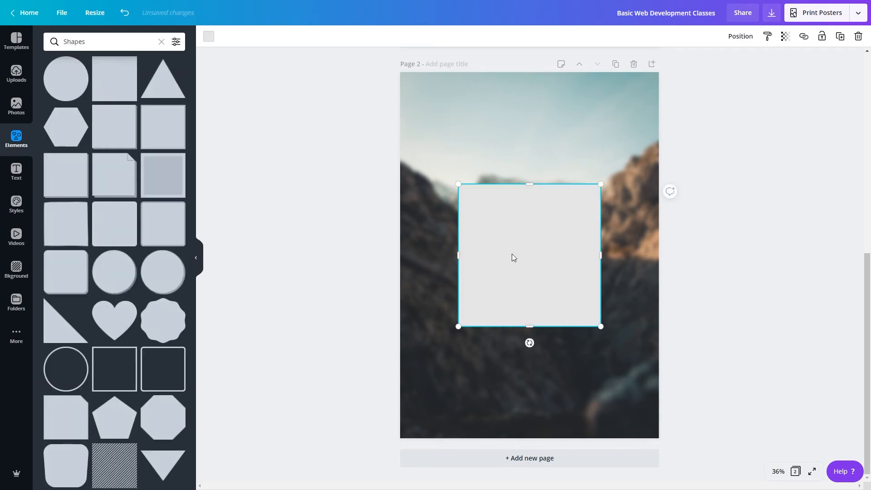
drag(512, 243, 516, 333)
drag(529, 296, 528, 391)
drag(459, 415, 418, 425)
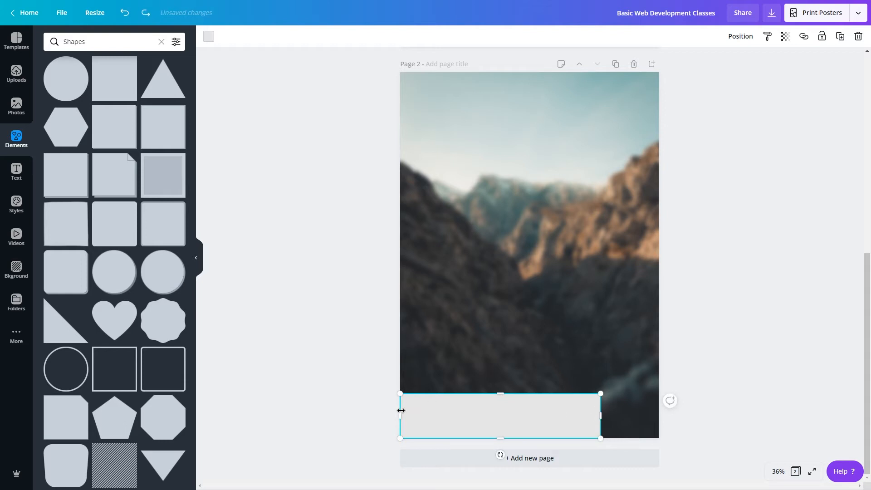
drag(607, 416, 660, 416)
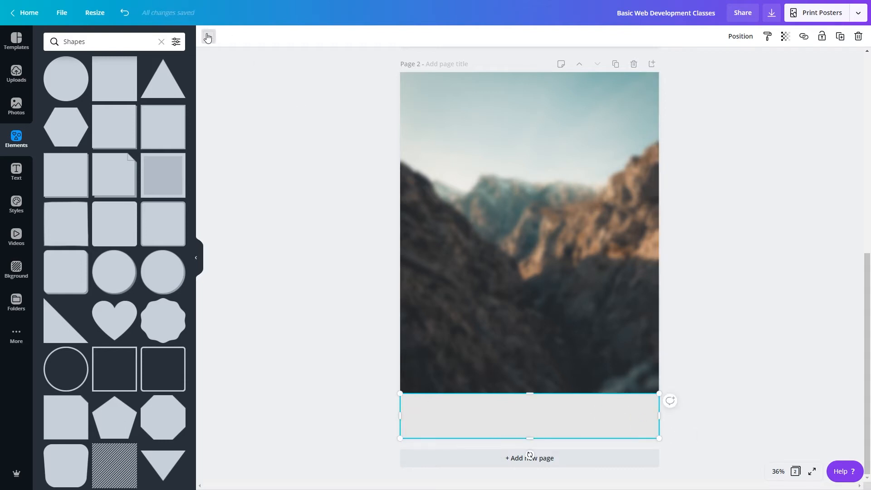
Fill the band at the foot of page 2 with white.
click(209, 36)
click(98, 128)
click(330, 380)
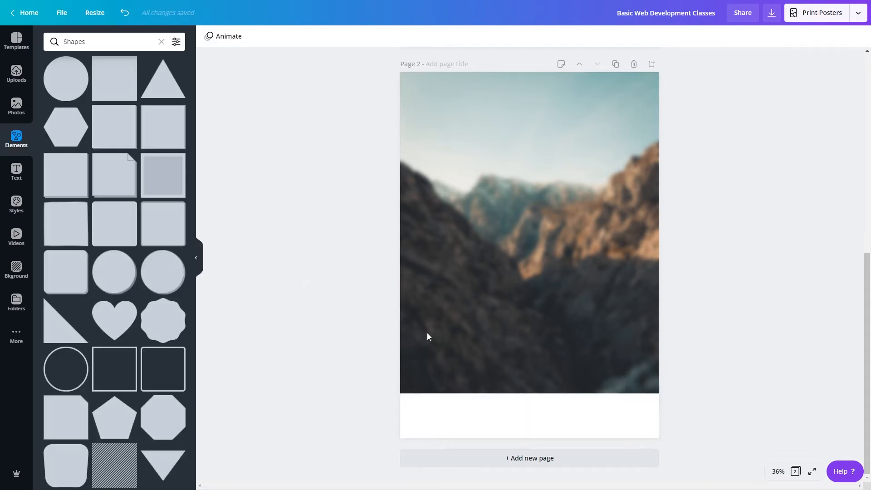
Compare the layout of page 2 with the template poster on page 1.
scroll(371, 268, up, 5)
scroll(368, 363, down, 2)
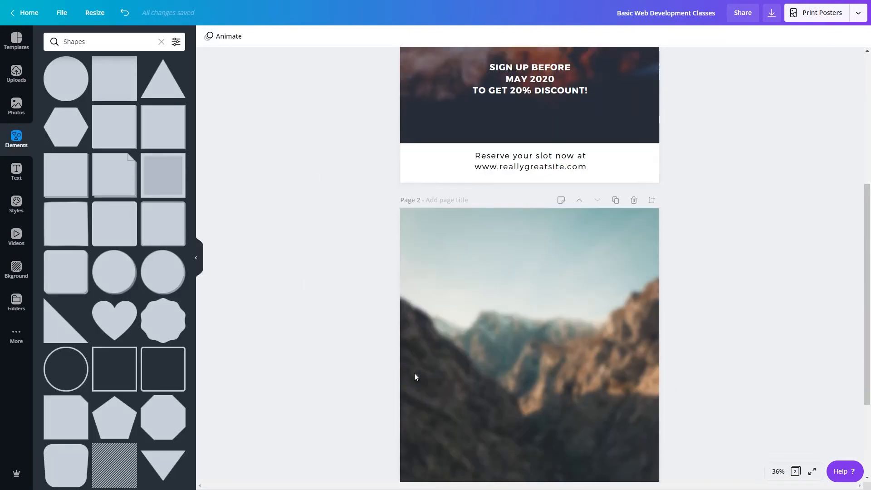
click(422, 160)
scroll(453, 324, up, 5)
click(334, 281)
scroll(340, 290, down, 6)
scroll(408, 296, down, 2)
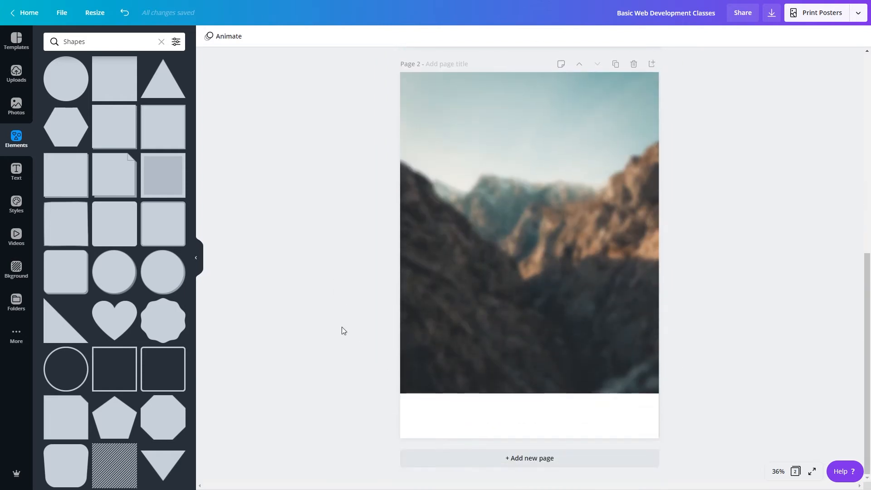
scroll(390, 307, up, 9)
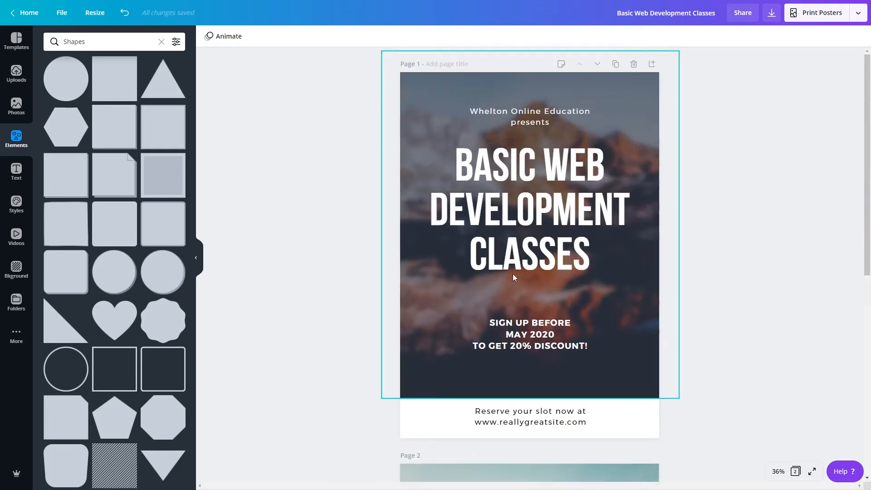
scroll(332, 316, down, 9)
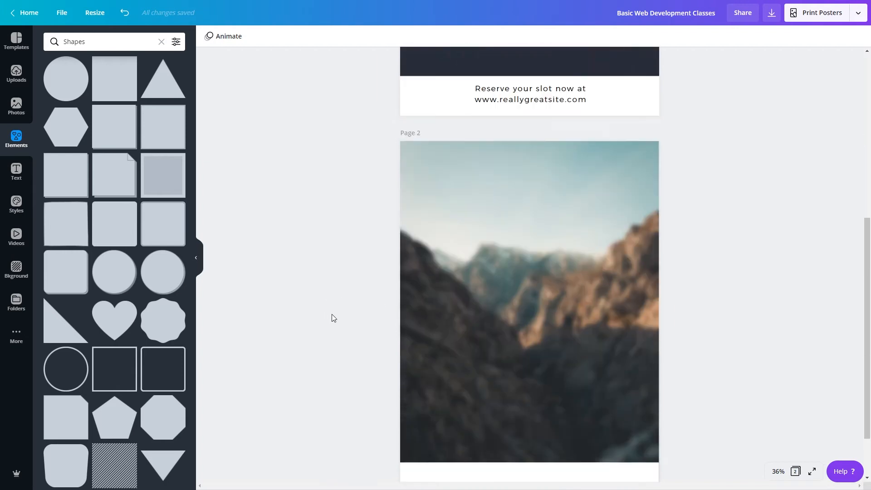
Find the white Graphic Design font combination and place it over the blurred photo on page 2.
click(16, 171)
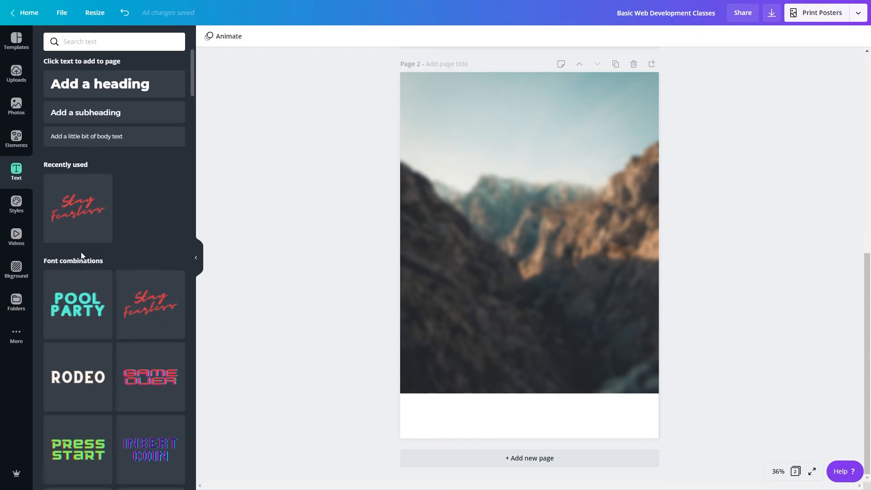
scroll(80, 251, down, 3)
scroll(82, 255, down, 8)
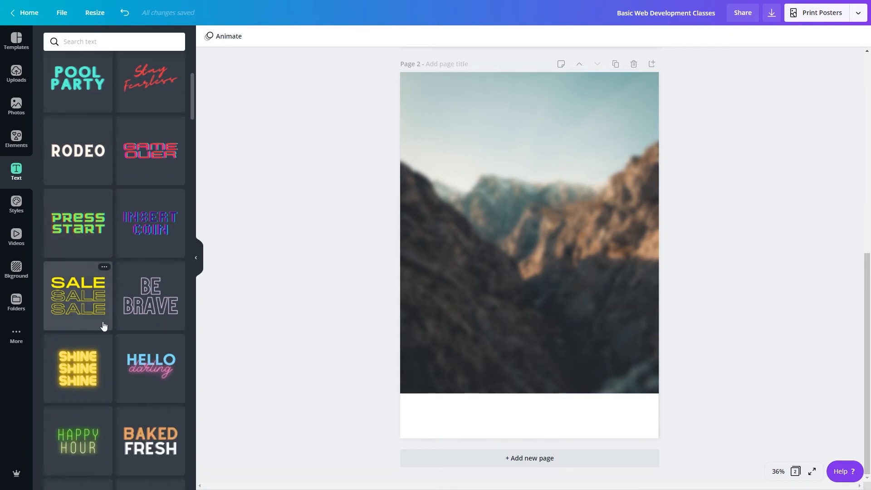
scroll(68, 323, down, 10)
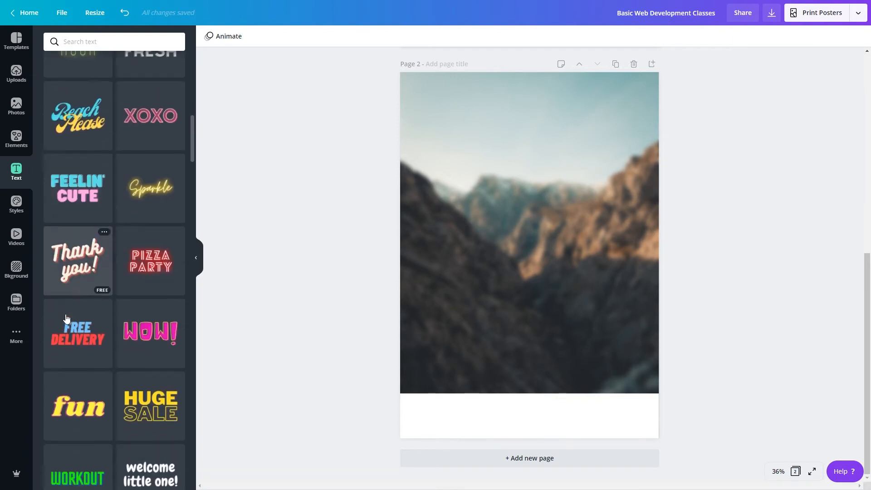
scroll(83, 299, down, 10)
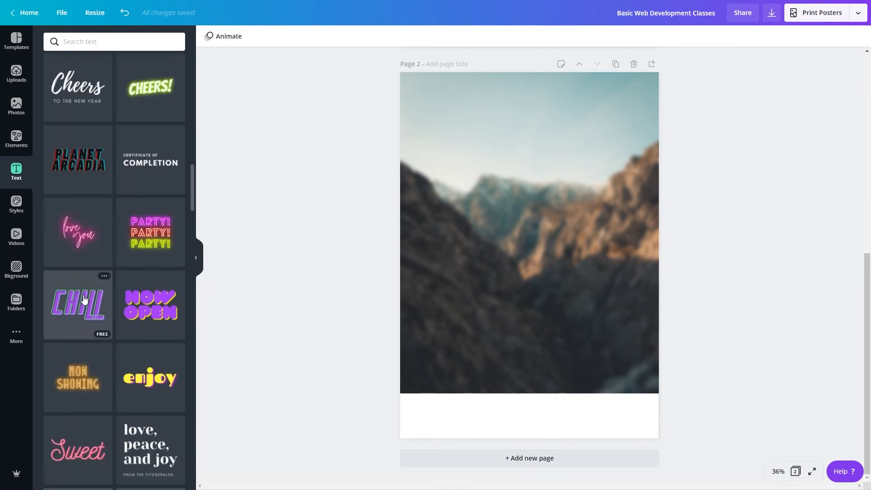
scroll(91, 288, down, 8)
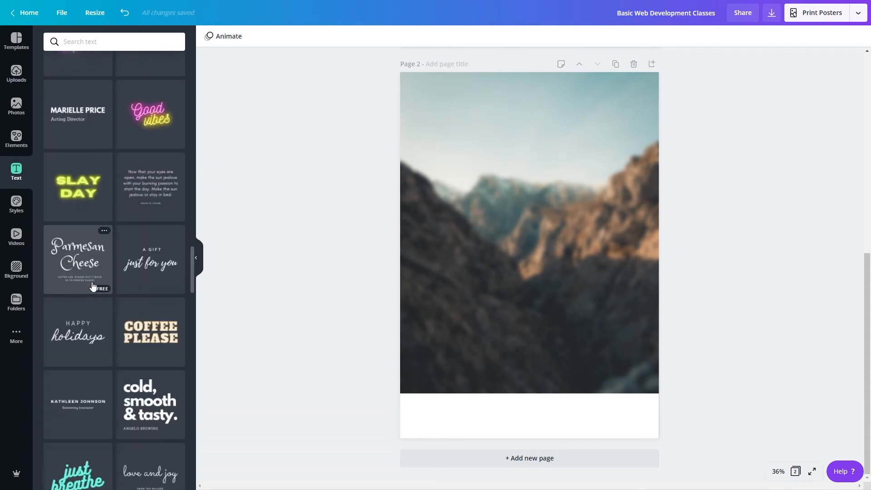
scroll(93, 286, down, 3)
scroll(150, 295, down, 4)
scroll(110, 288, down, 4)
scroll(79, 267, down, 2)
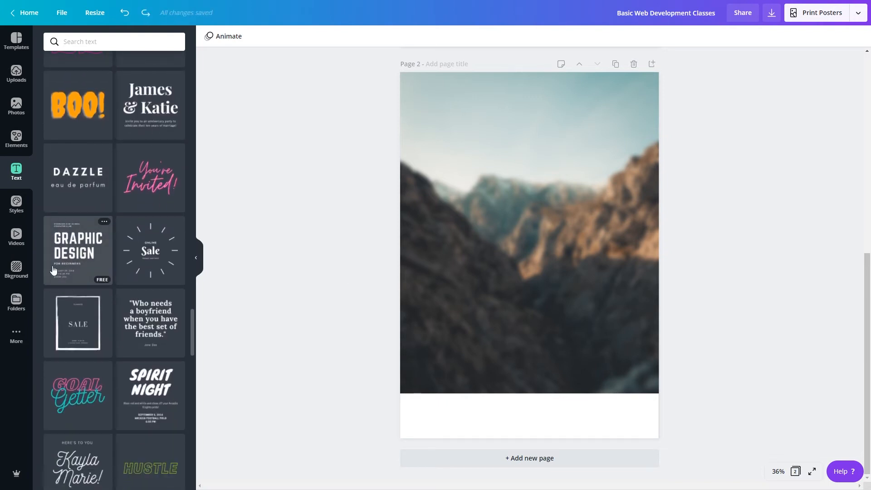
drag(53, 270, 449, 150)
click(367, 155)
scroll(472, 358, up, 1)
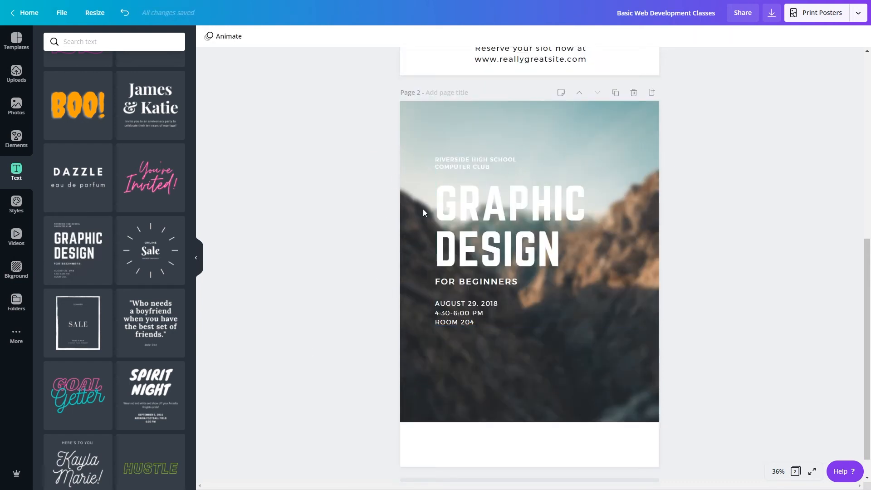
Centre-align the Graphic Design title, the Riverside High School Computer Club line and the For Beginners line.
click(486, 244)
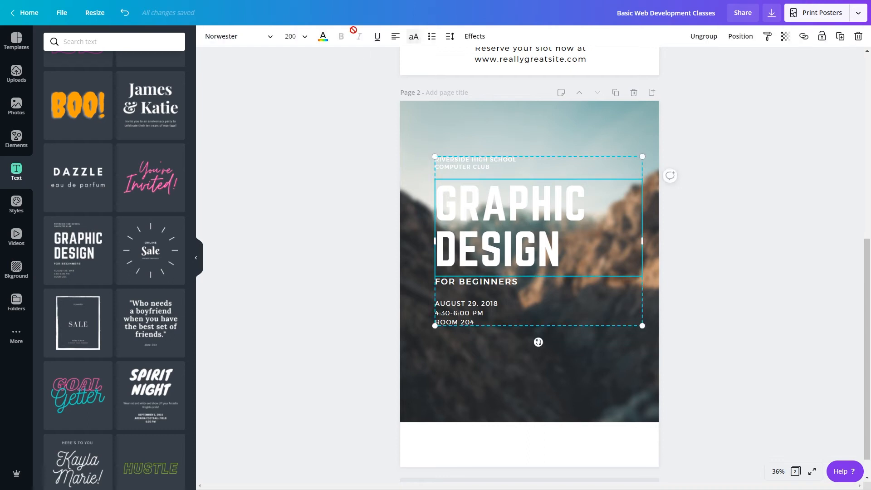
click(396, 40)
click(463, 165)
click(395, 36)
click(474, 283)
click(395, 36)
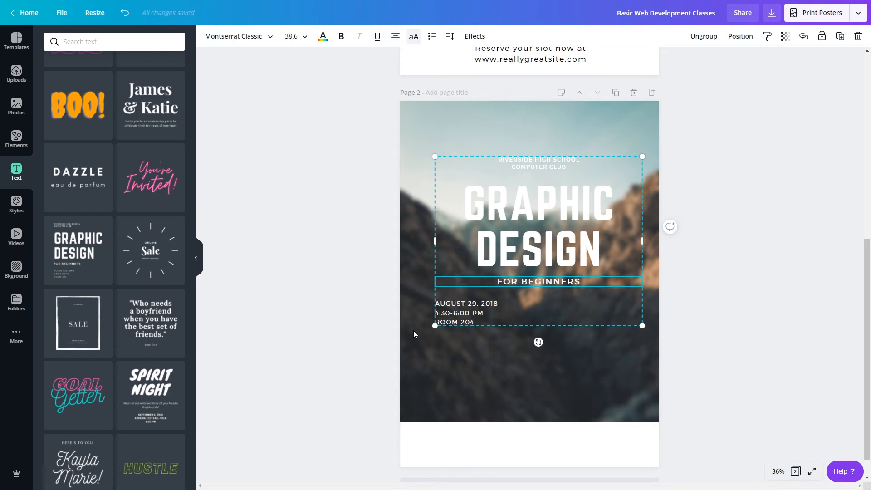
Delete the date, time and room text from the Graphic Design text group.
click(461, 323)
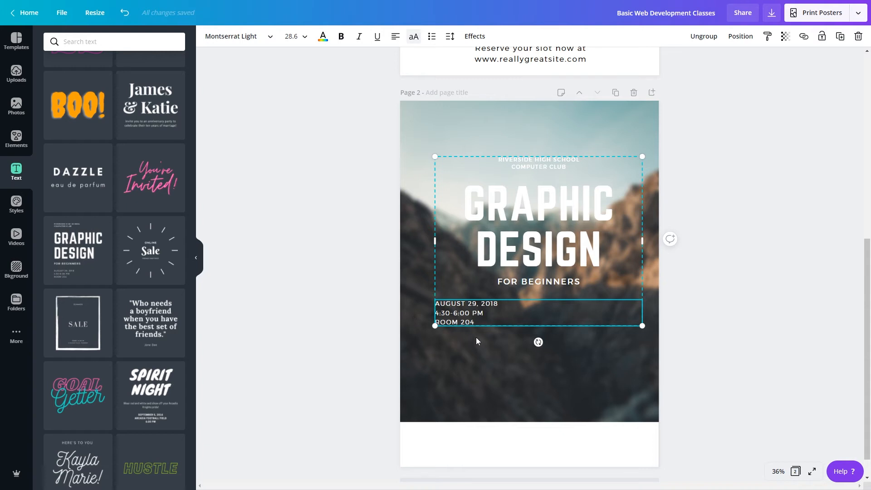
key(Delete)
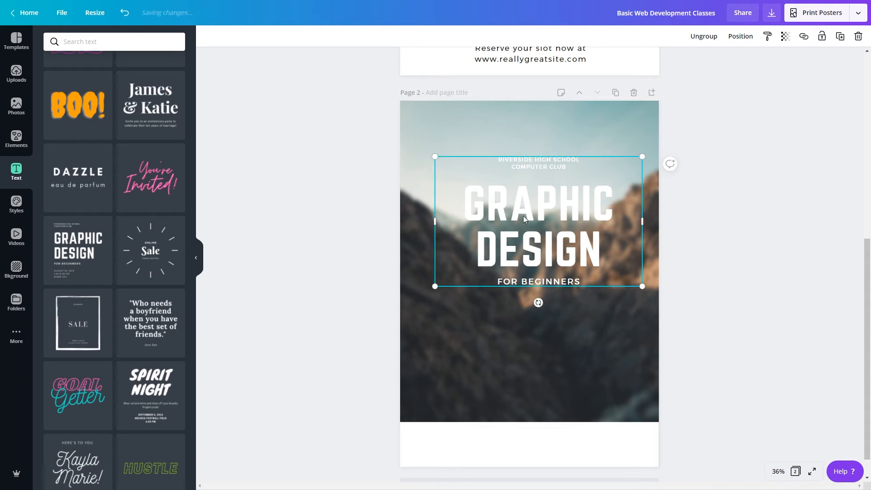
click(398, 350)
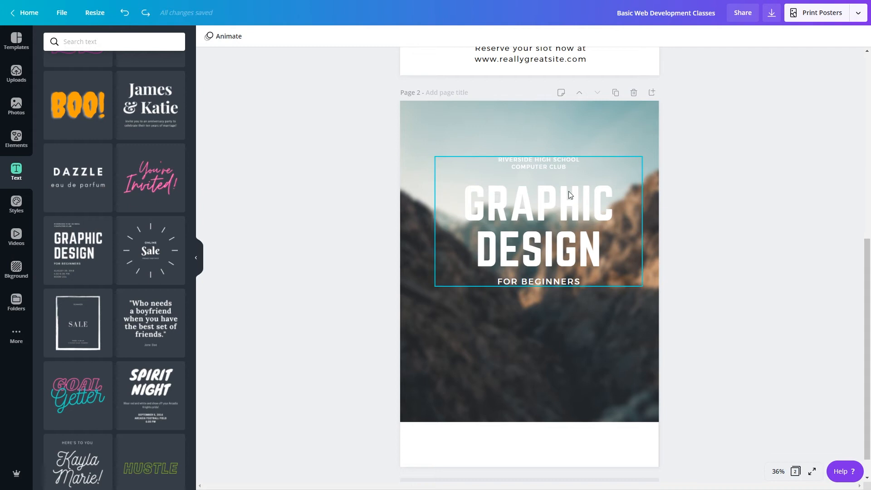
Move the Graphic Design text group down and centre it horizontally on page 2.
drag(560, 208, 540, 253)
click(324, 234)
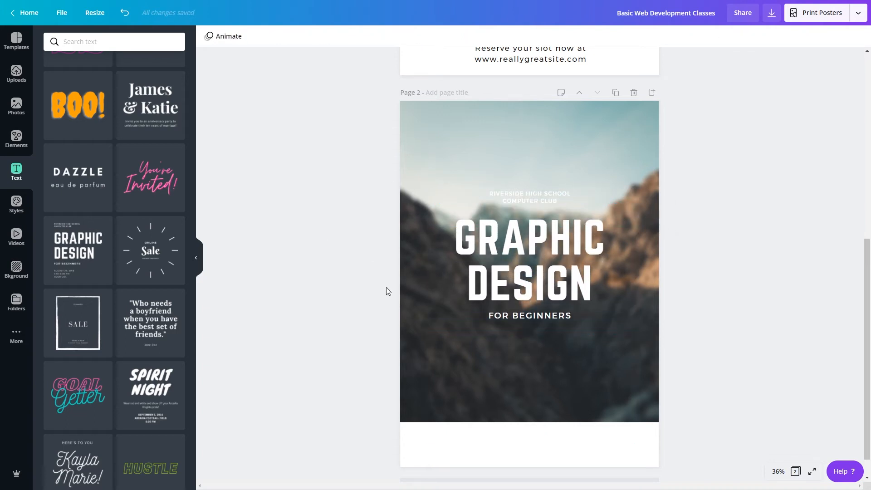
scroll(301, 336, down, 1)
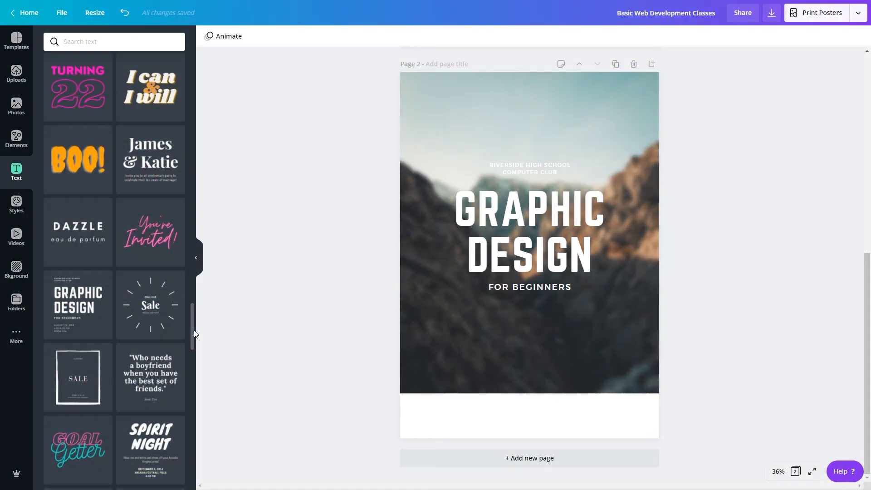
Add a subheading text box to page 2 and move it onto the white band.
drag(194, 334, 193, 73)
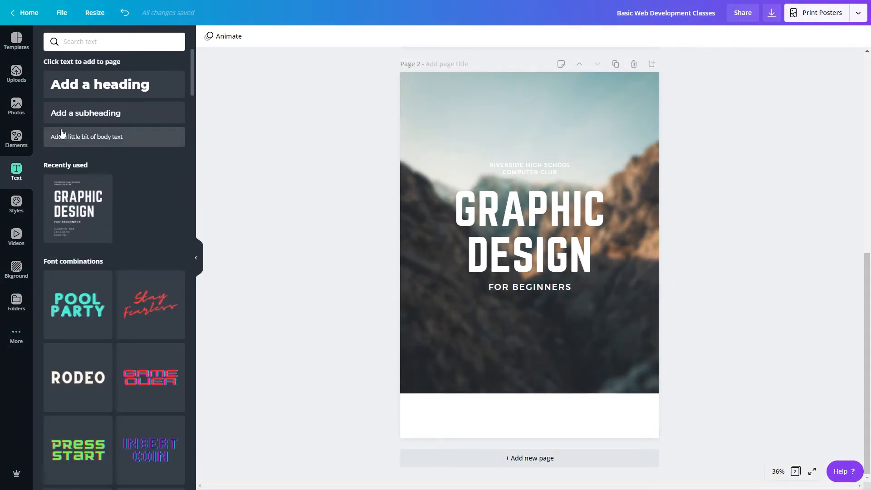
click(85, 117)
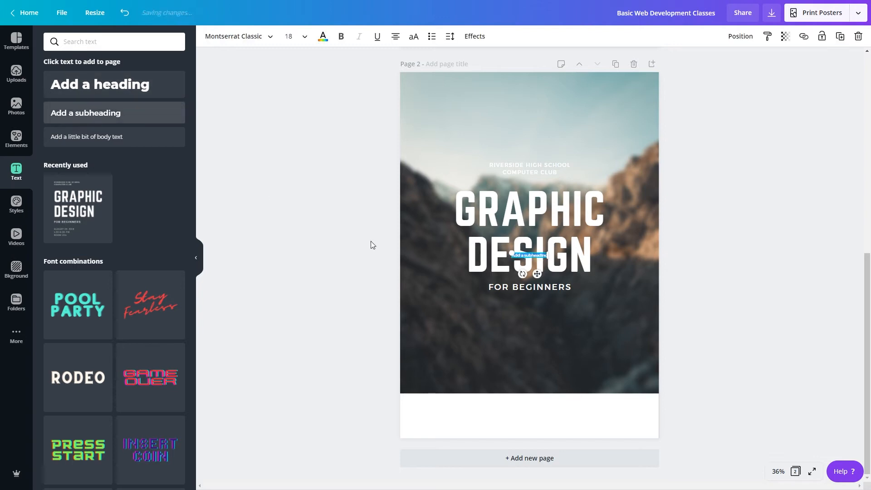
click(322, 331)
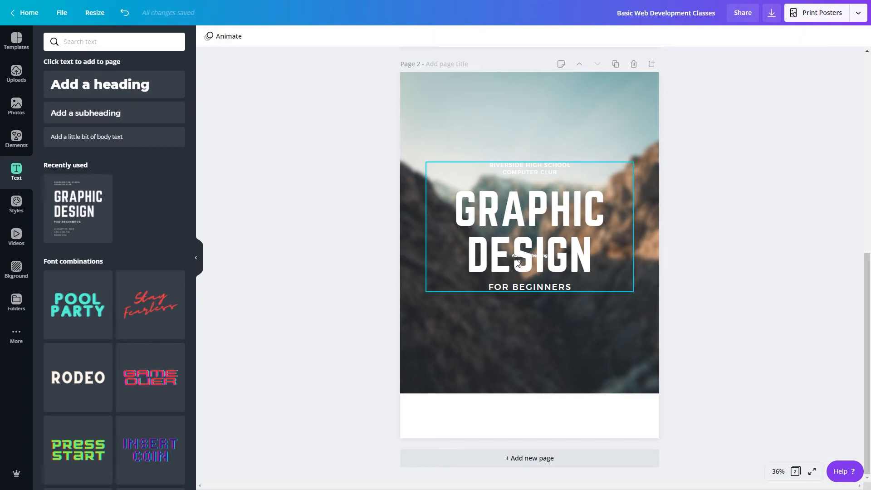
drag(528, 256, 511, 421)
Set the subheading's colour to black and its font size to 28.
click(324, 39)
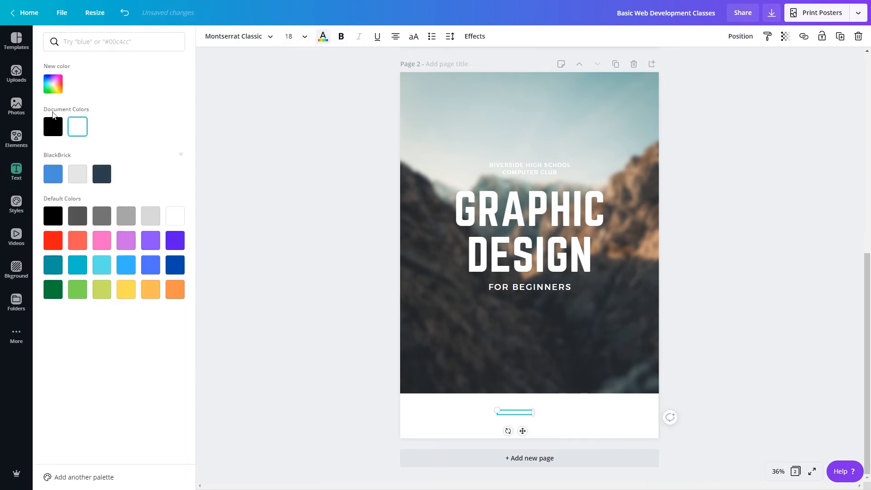
click(53, 126)
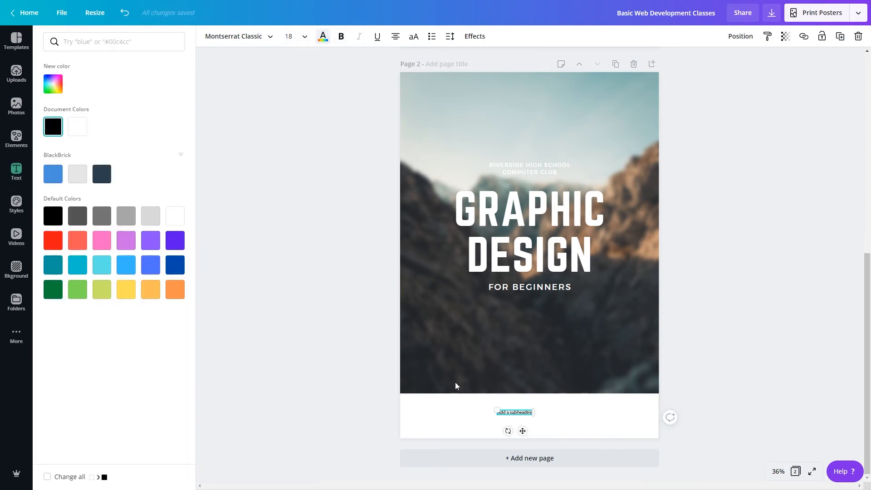
click(295, 40)
click(300, 222)
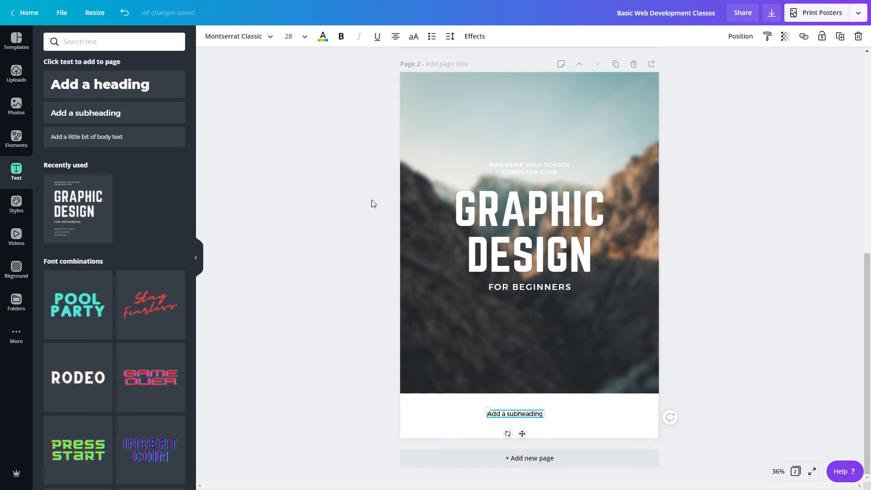
Try Norwester on the subheading and settle on the Montserrat Light font.
click(234, 36)
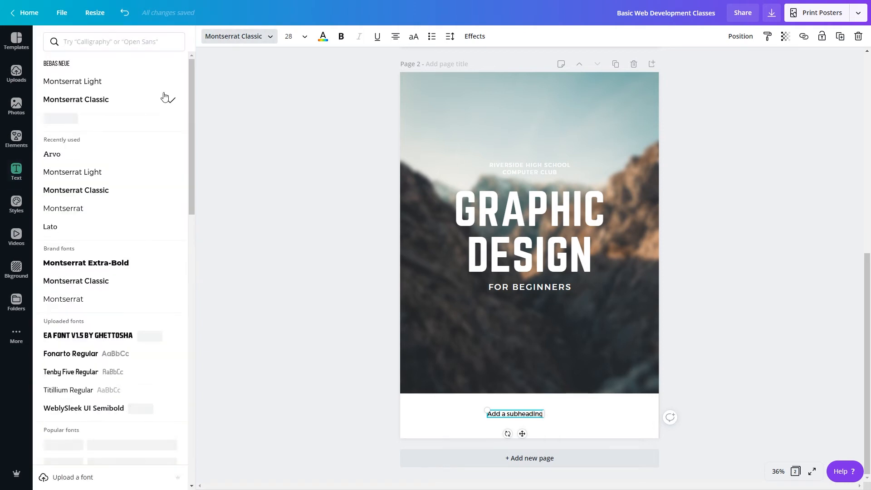
click(65, 127)
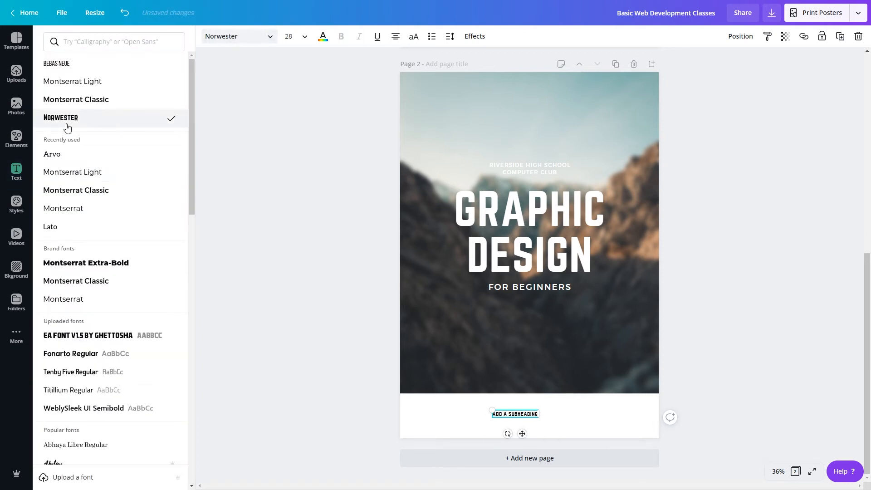
click(80, 84)
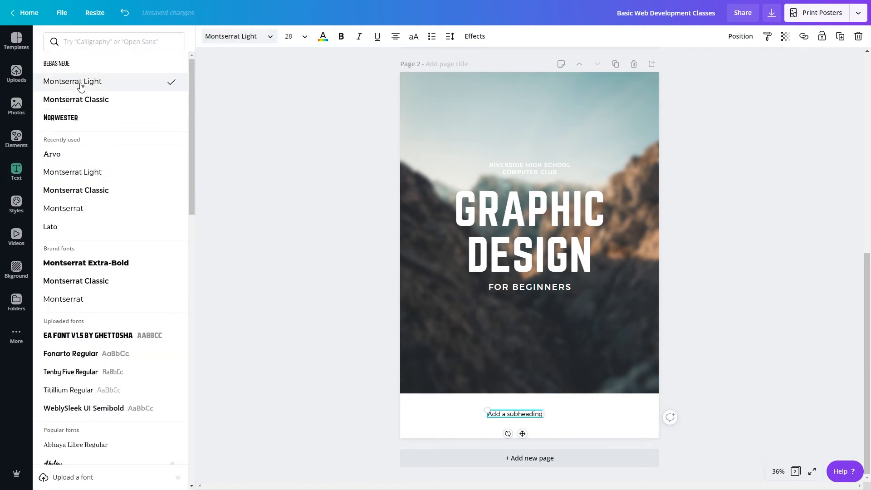
Set the font size of the subheading on page 2 to 32 and make it bold.
click(299, 36)
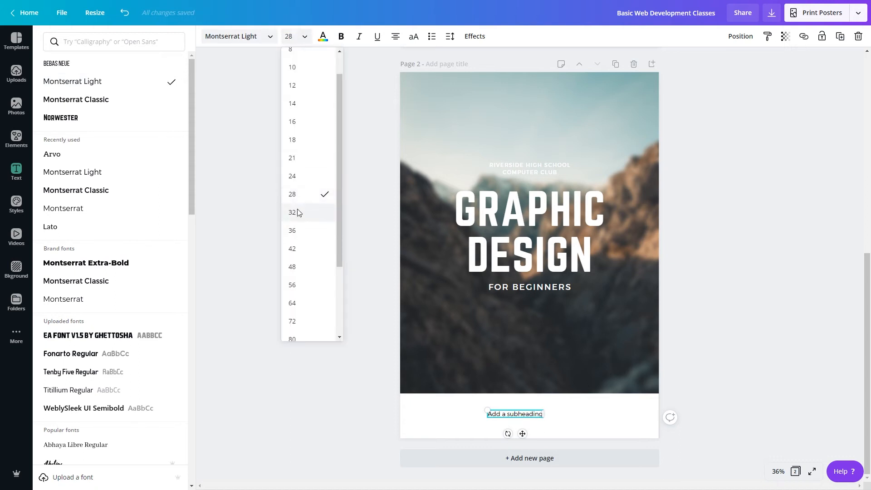
click(292, 212)
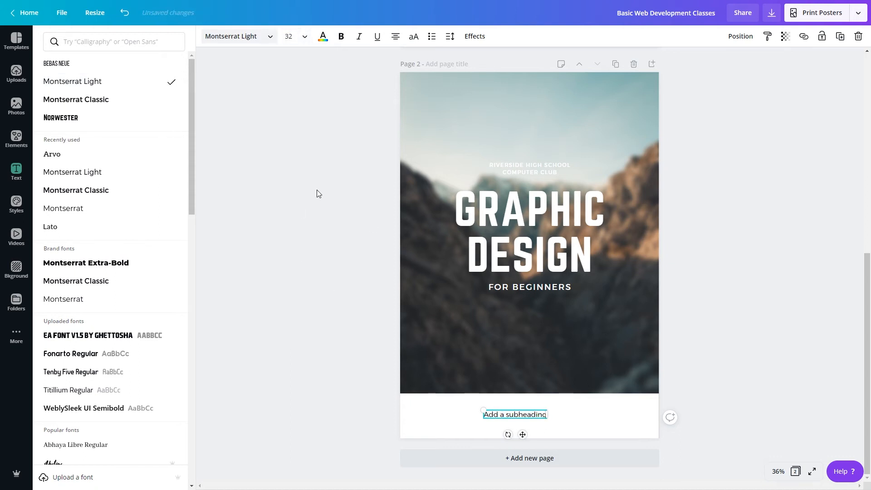
click(347, 40)
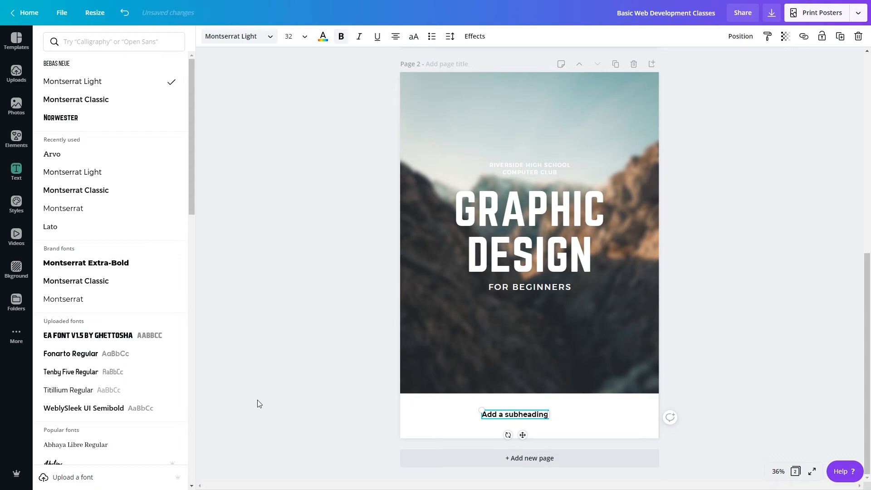
click(374, 397)
click(199, 257)
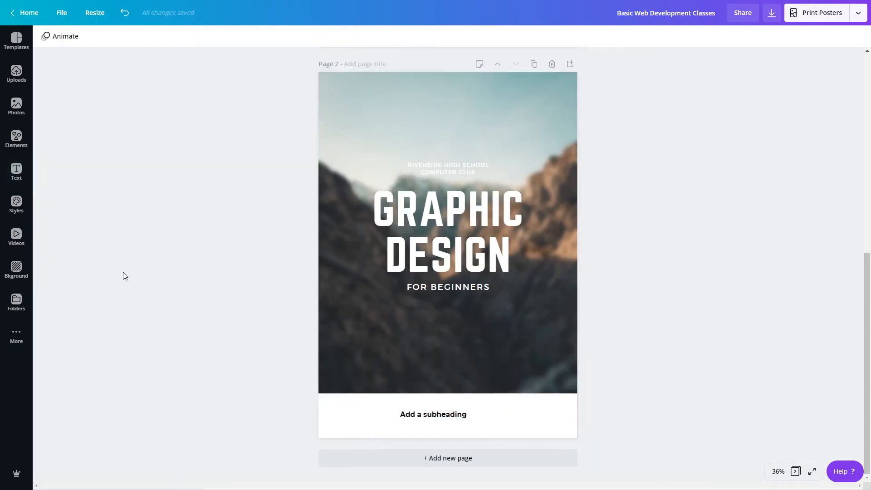
Centre the subheading within the white band at the foot of page 2.
click(409, 414)
drag(409, 413, 425, 413)
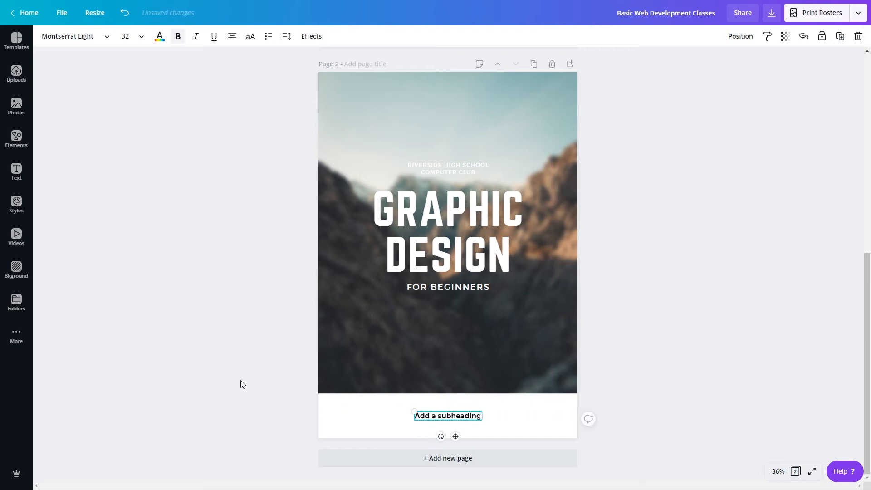
click(210, 290)
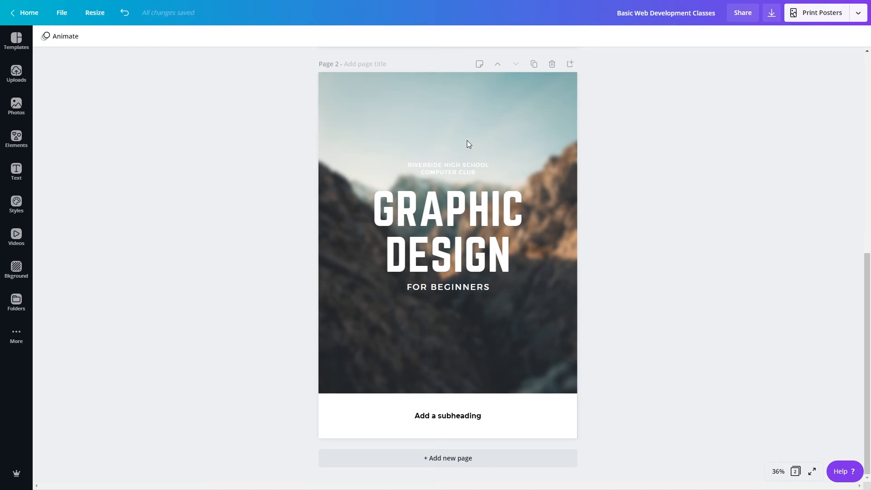
Replace page 2's blurred mountain photo with the dark desk photo of a keyboard and coffee cup from the Computer photo category.
click(17, 107)
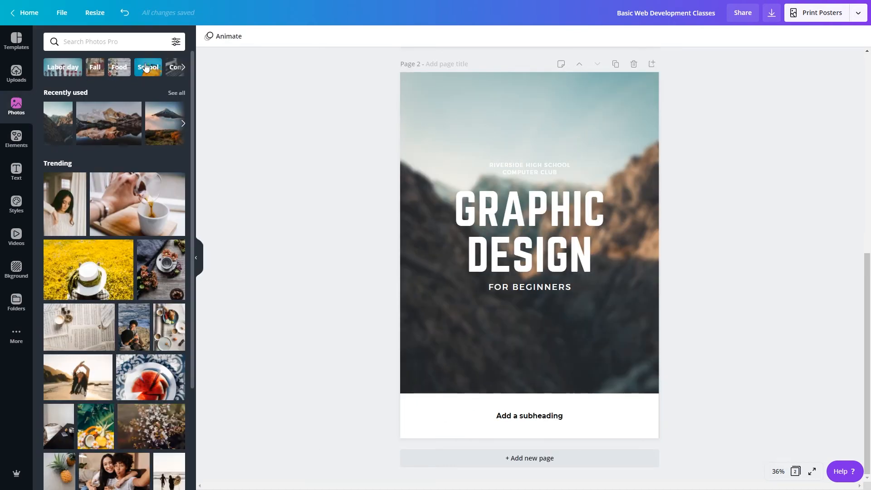
click(183, 68)
click(64, 68)
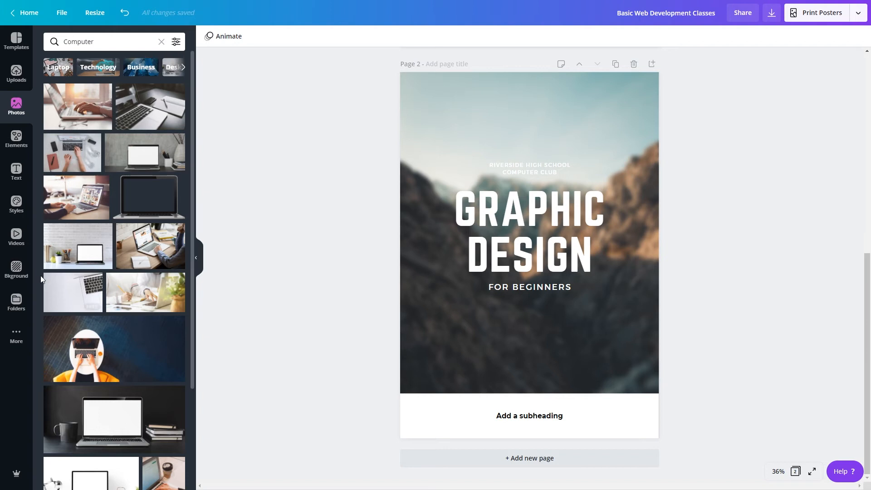
scroll(71, 279, down, 8)
scroll(73, 279, down, 10)
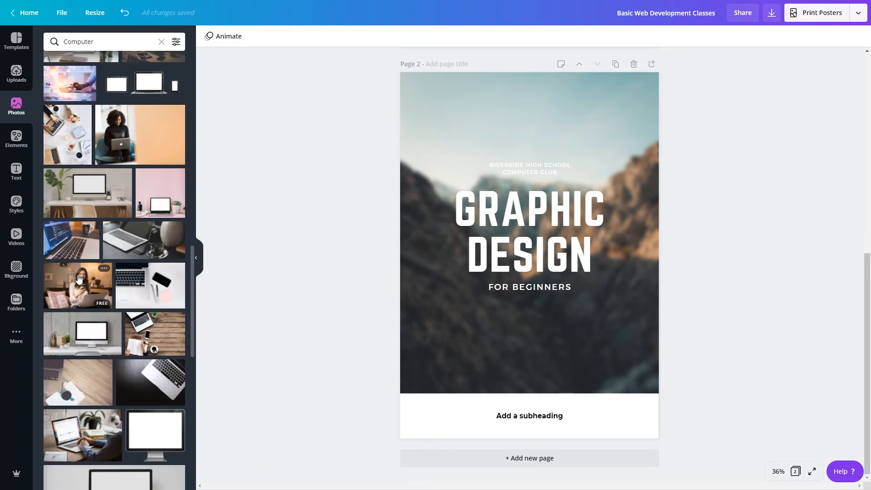
scroll(78, 278, down, 2)
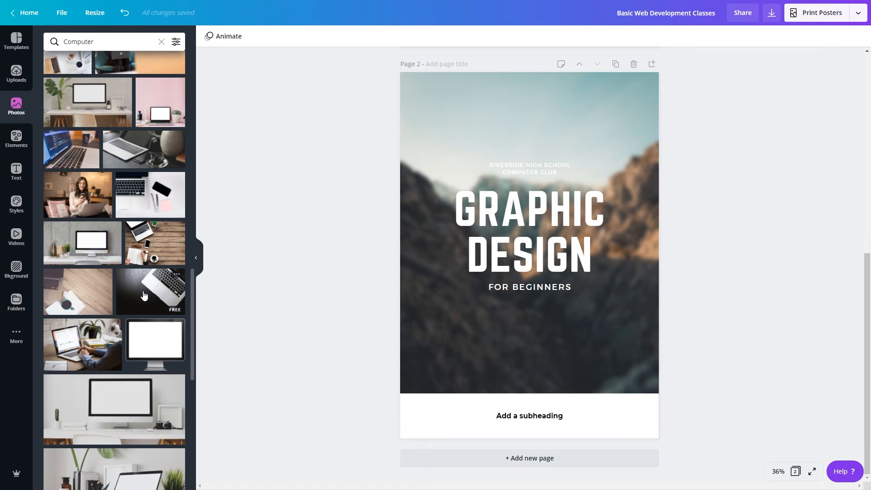
scroll(143, 295, down, 9)
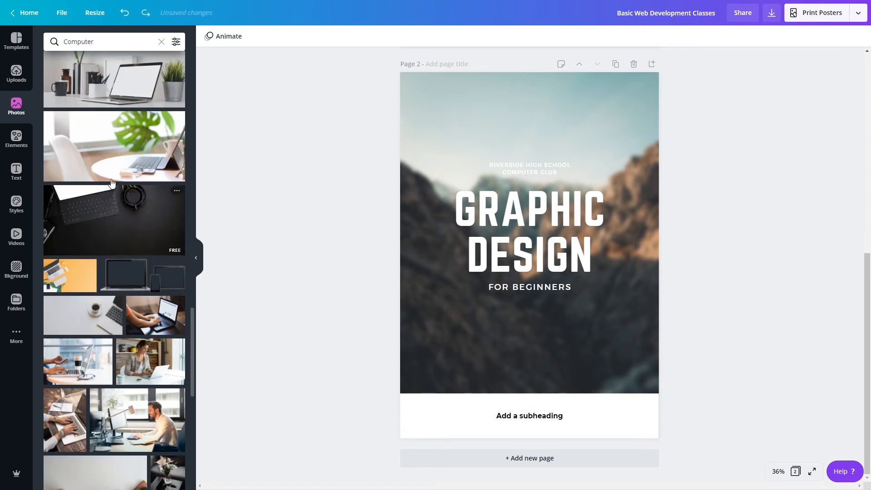
drag(92, 213, 416, 123)
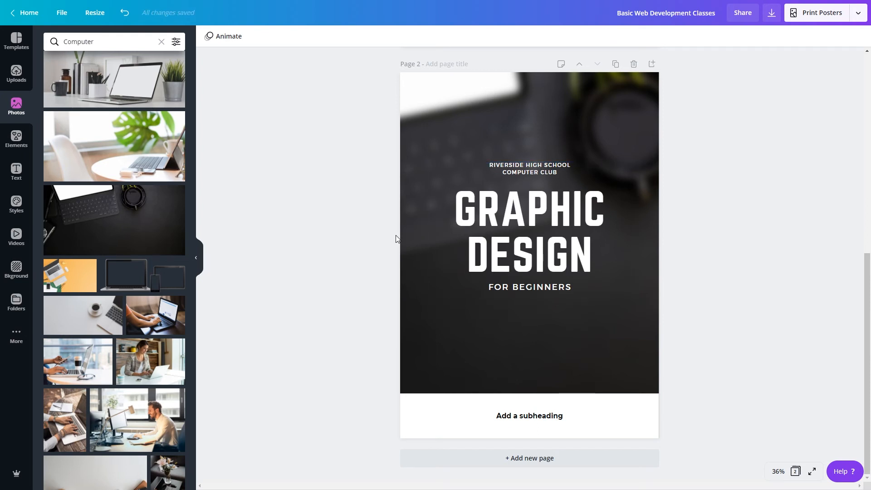
click(198, 259)
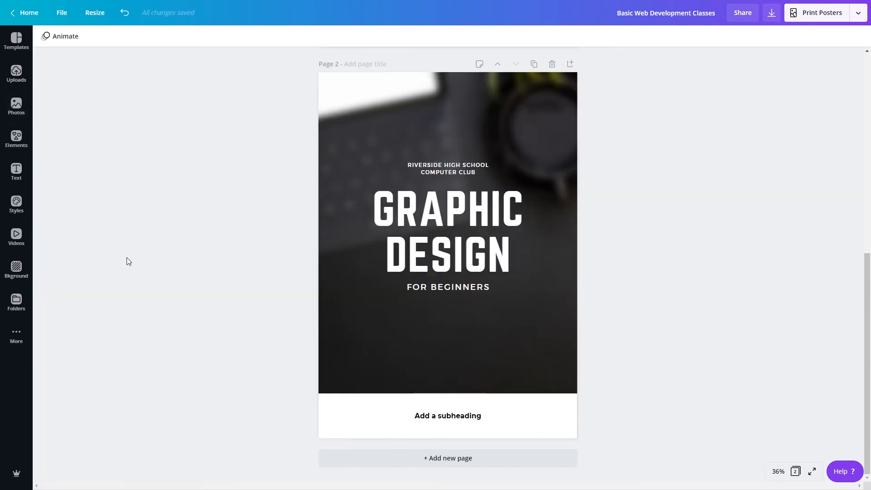
scroll(339, 295, up, 8)
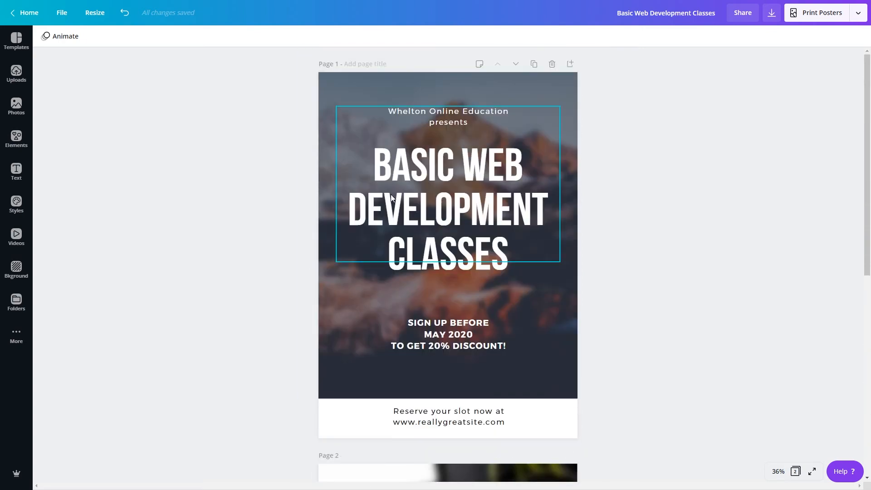
key(ctrl+z)
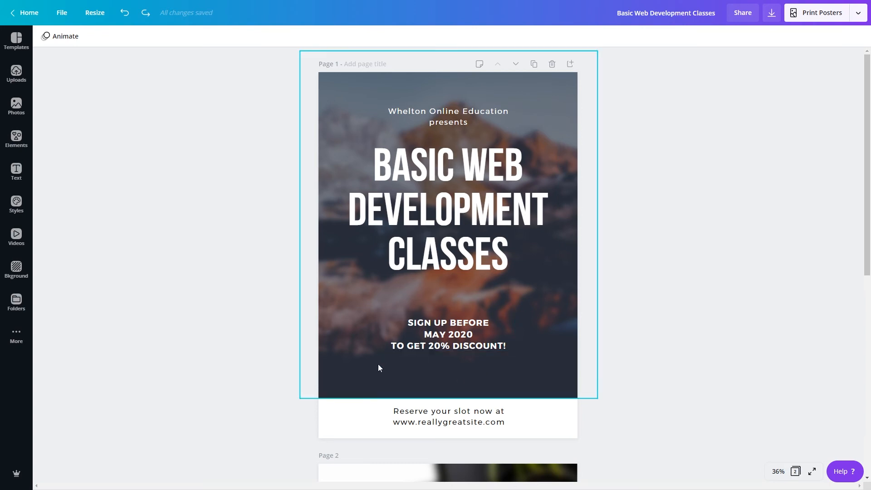
scroll(383, 318, down, 1)
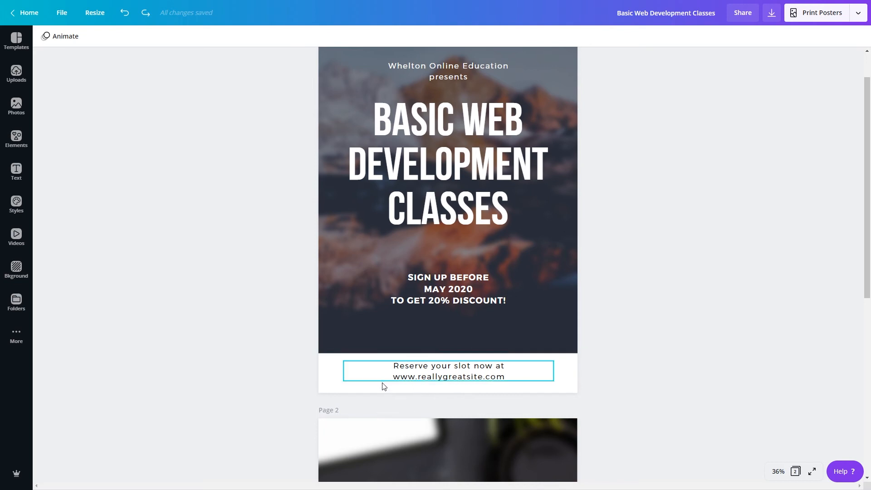
scroll(297, 268, down, 5)
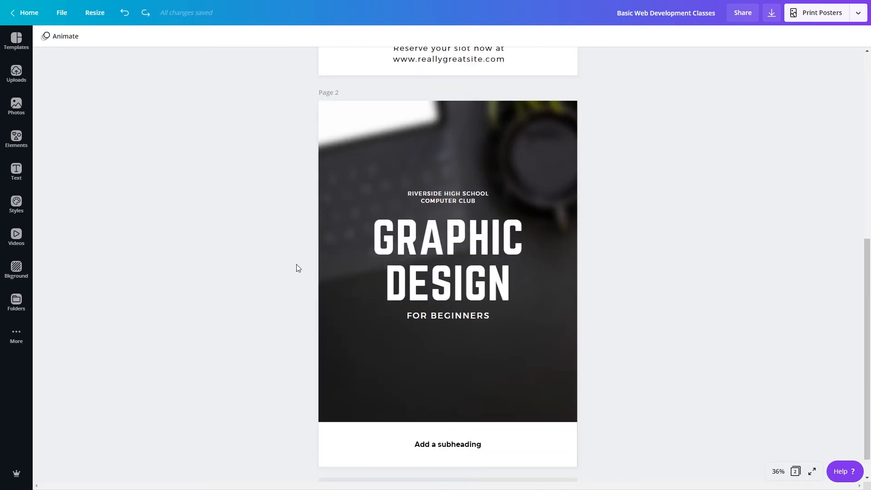
Format the Riverside High School Computer Club line on page 2 as bold Montserrat Light at size 28.
click(452, 200)
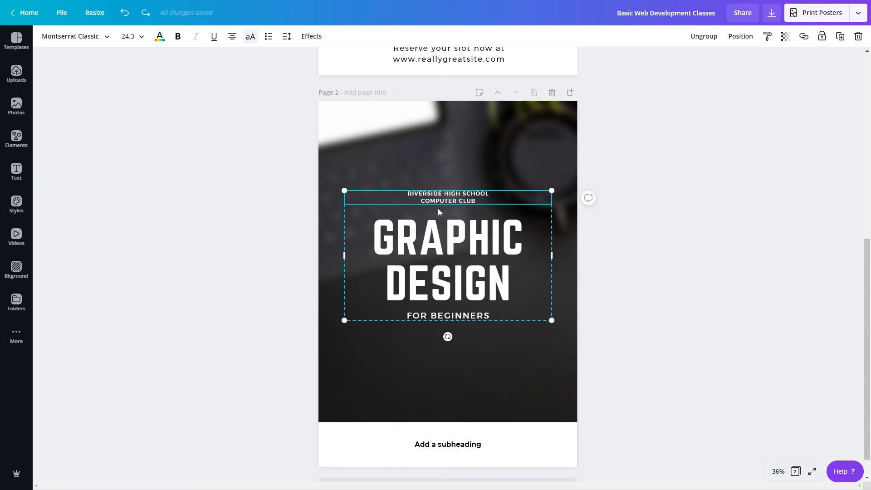
click(86, 37)
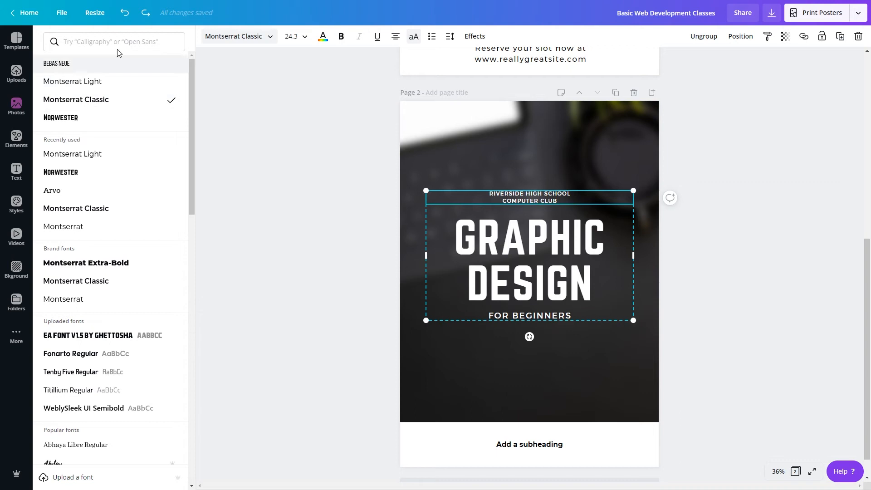
click(107, 81)
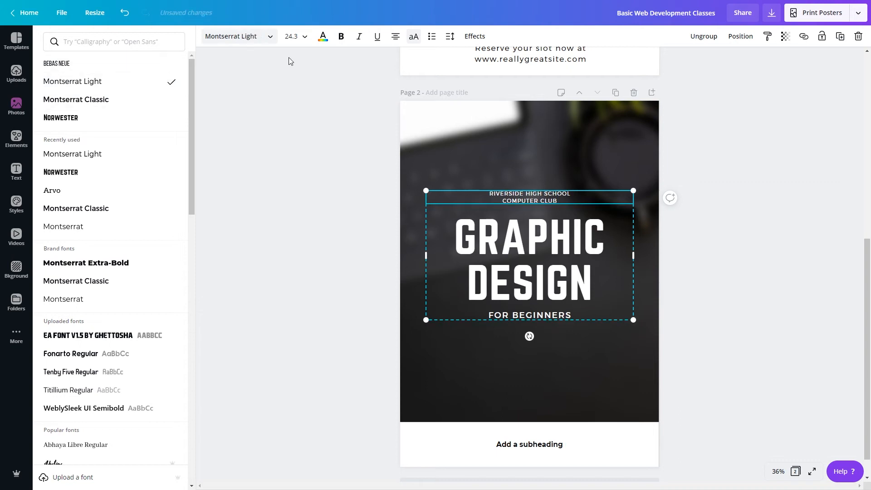
click(342, 39)
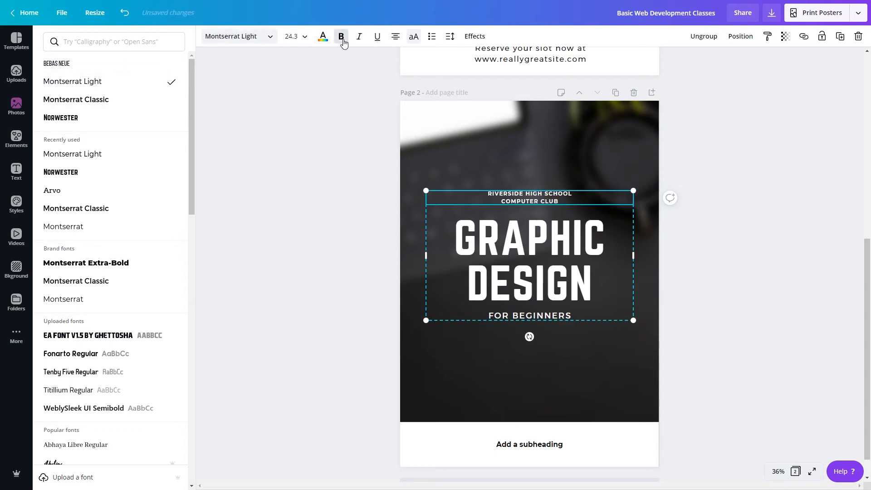
click(302, 38)
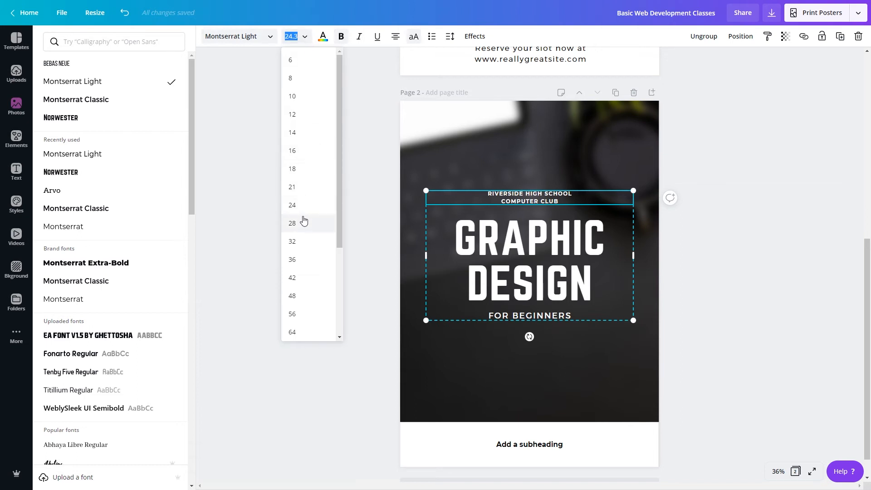
click(303, 221)
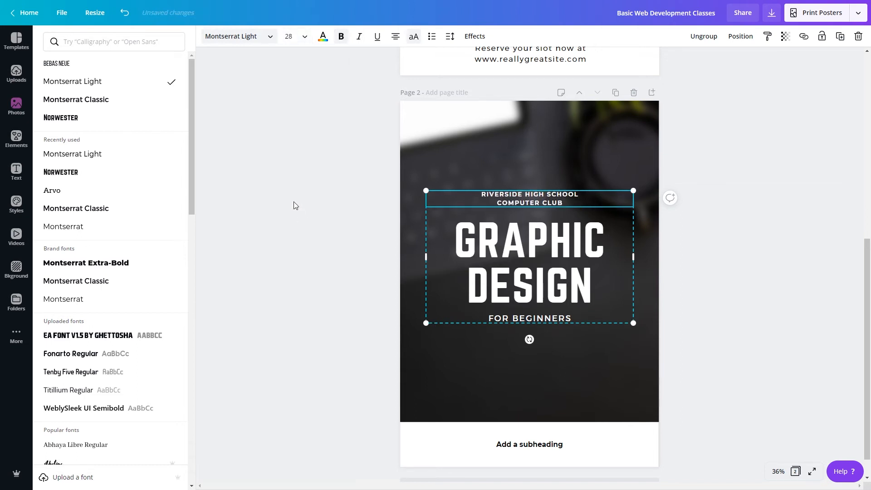
click(293, 202)
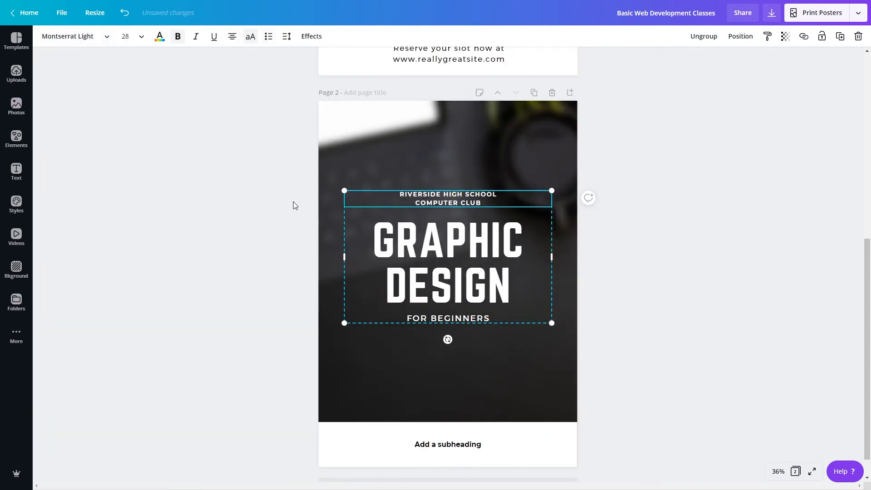
Replace the small line above the page 2 title with BLACKBRICK TRAINING on two lines.
double_click(443, 202)
key(ctrl+a)
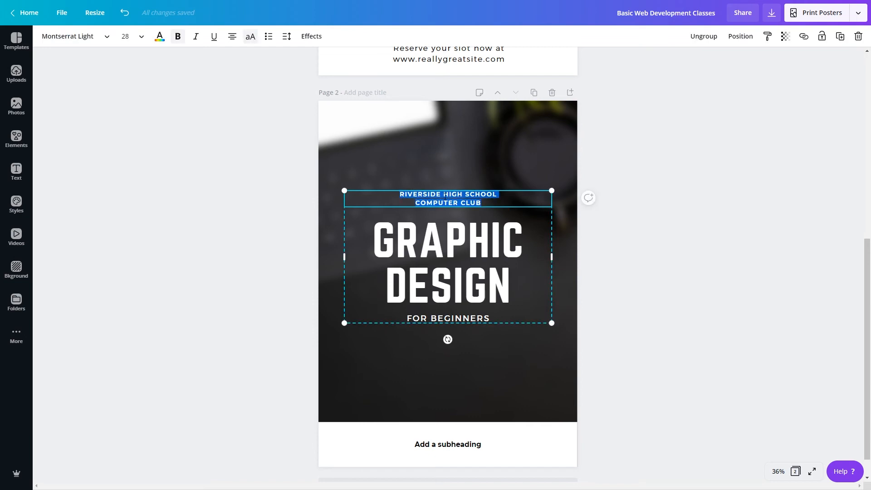
text(BLACKBRICK)
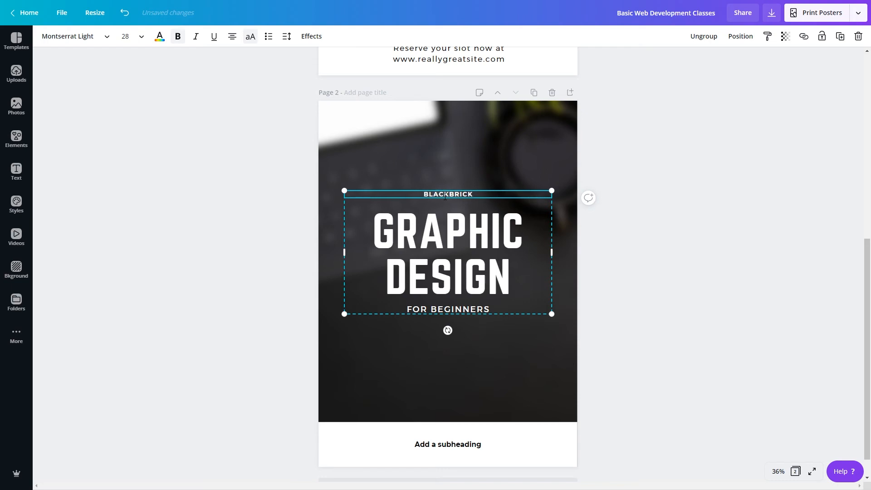
key(Return)
text(TRAINING)
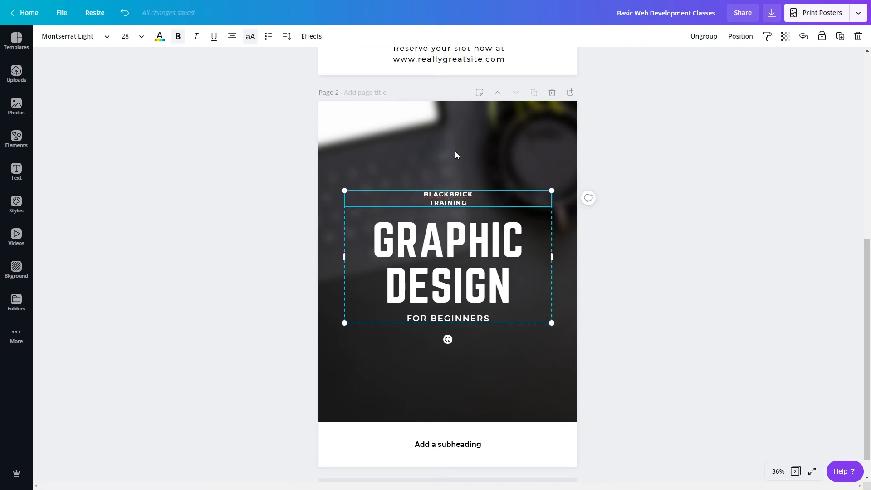
Replace the Graphic Design title with SEARCH ENGINE OPTIMIZATION, one word per line.
click(459, 255)
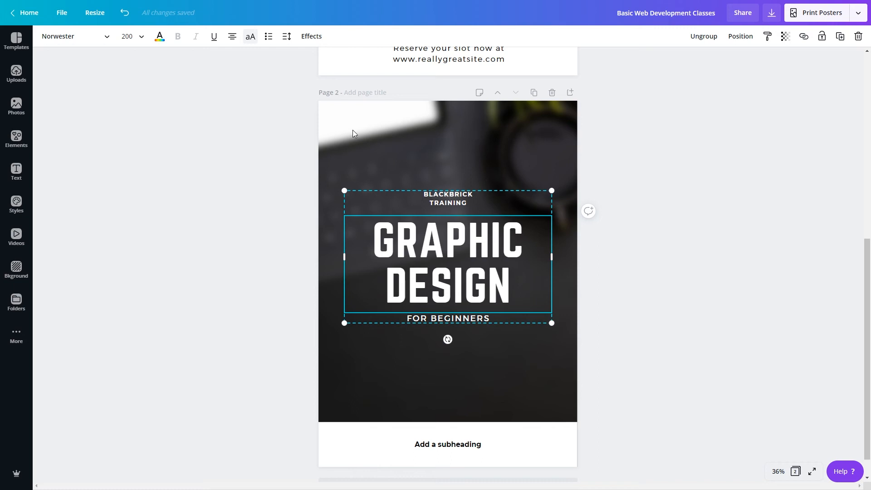
key(ctrl+z)
text(SEARCH)
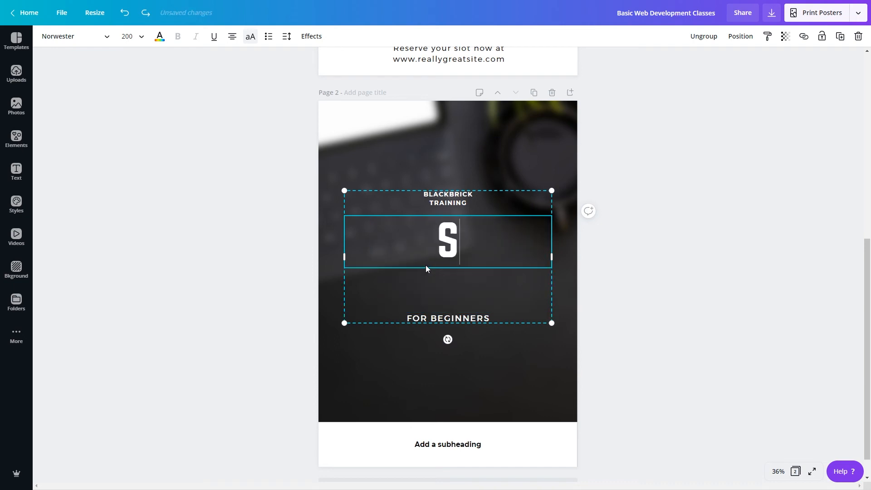
key(Return)
text(ENGINE)
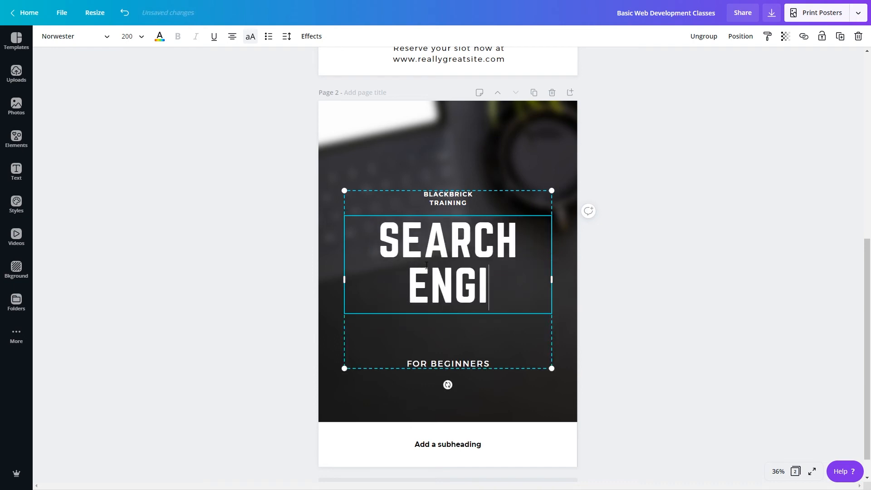
key(Return)
text(OPTIMIZZ)
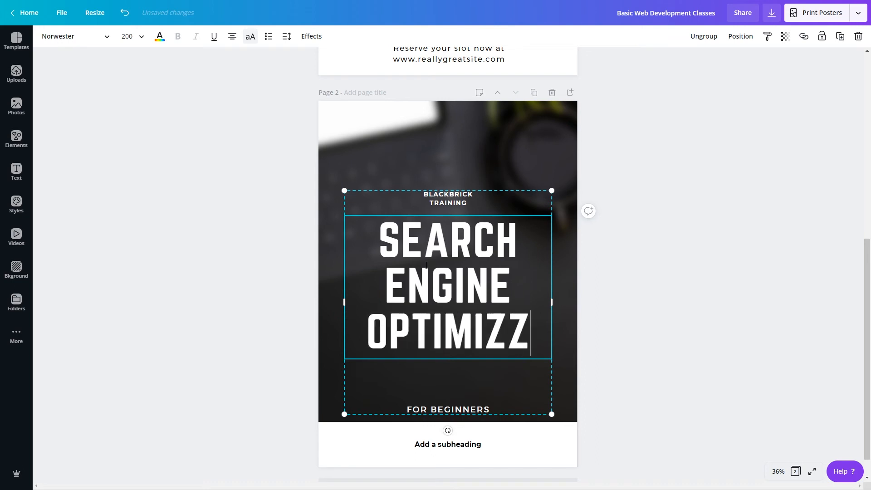
key(BackSpace)
text(ATION)
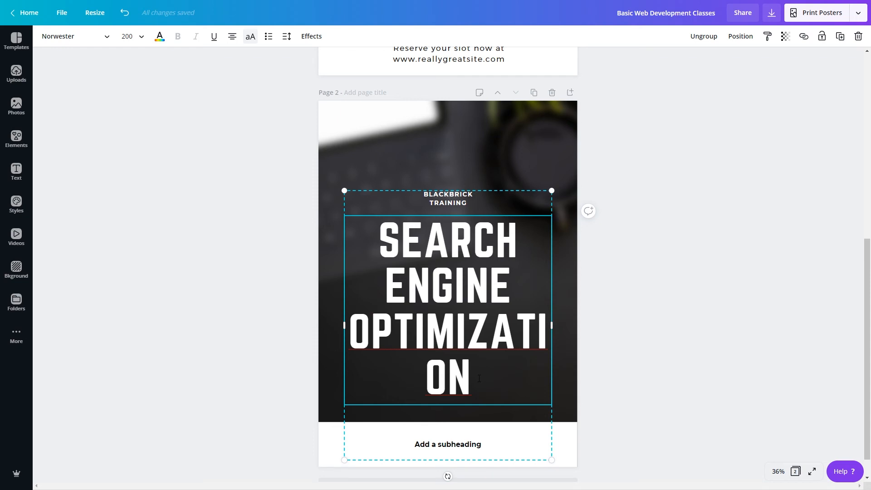
Set the font size of the whole Search Engine Optimization title to 180.
drag(479, 378, 376, 234)
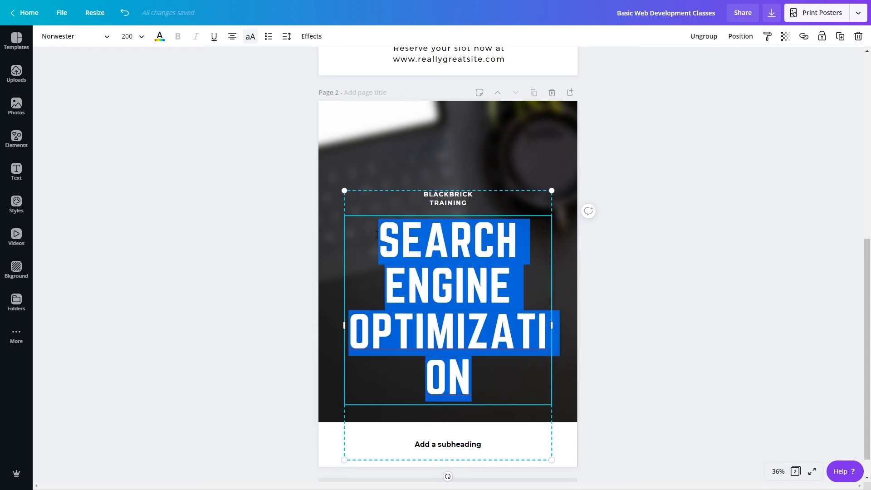
click(142, 37)
scroll(136, 236, down, 3)
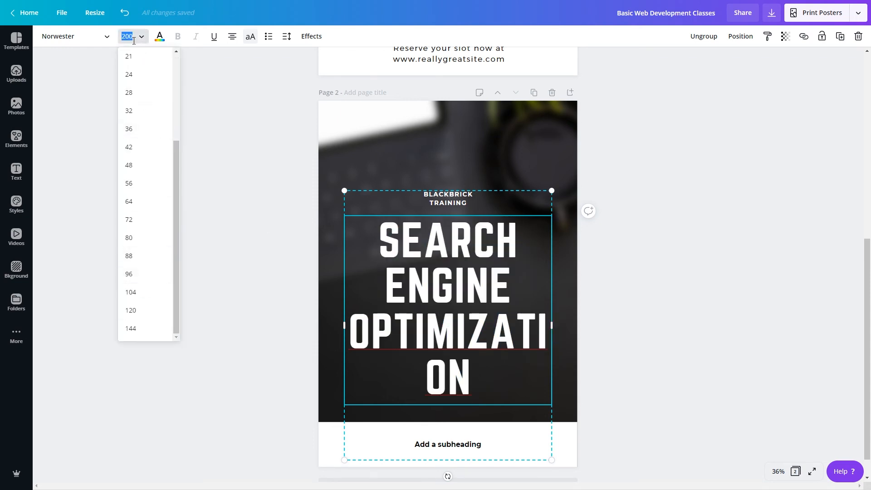
text(180)
key(Return)
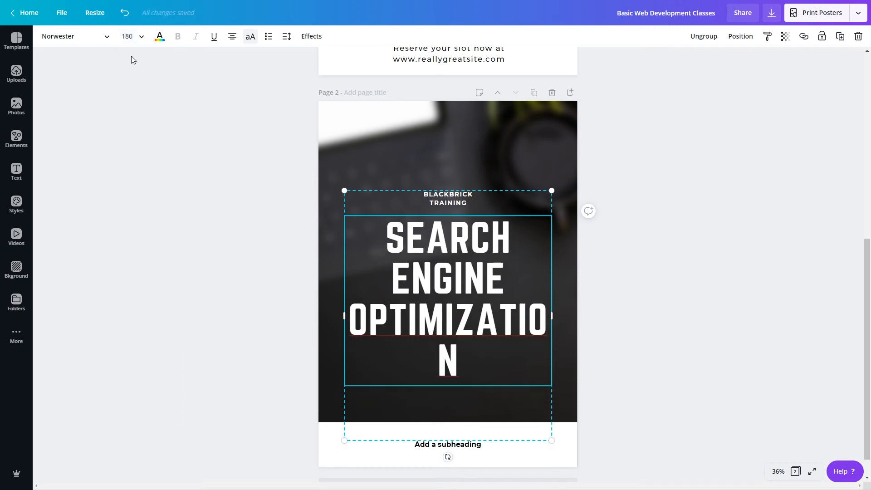
Reduce the font size of the SEARCH ENGINE OPTIMIZATION title to 160 so each word fits on one line.
click(128, 39)
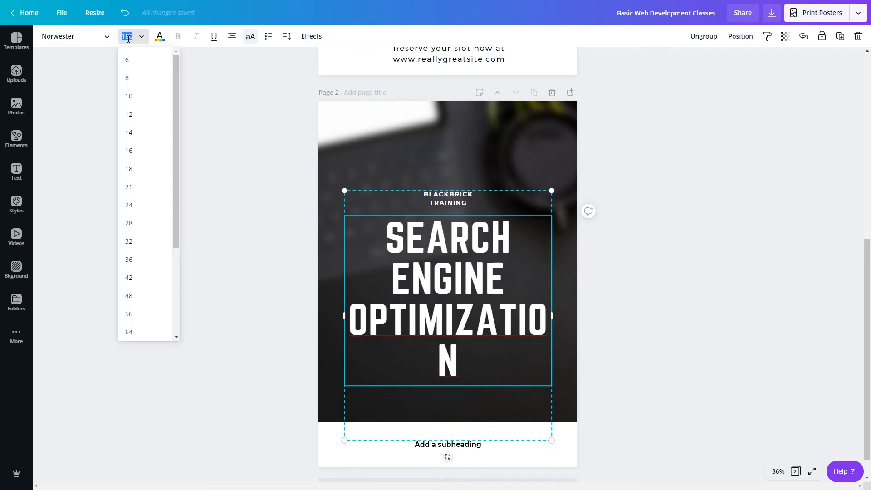
text(1)
key(Return)
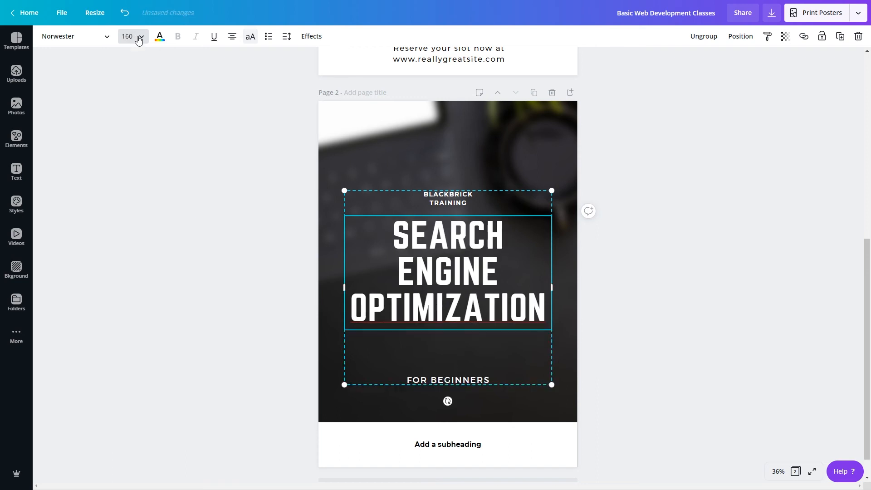
Move the grouped title text block higher on the page 2 photo, keeping it horizontally centred.
click(39, 225)
click(452, 307)
drag(453, 307, 450, 273)
click(166, 275)
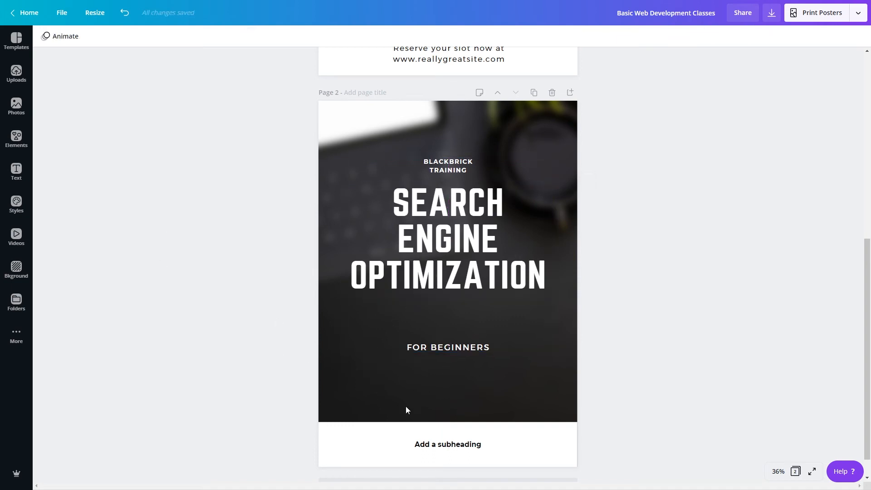
Ungroup the page 2 text block and move the FOR BEGINNERS line up to sit just beneath the title.
click(424, 349)
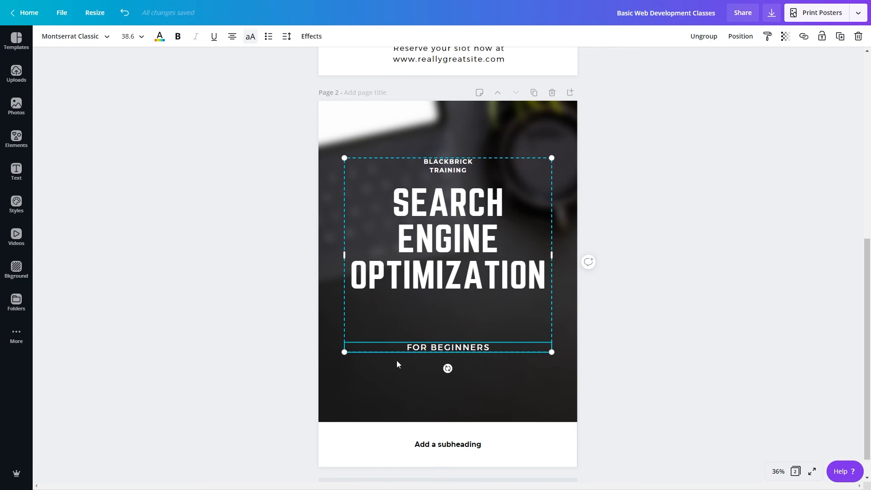
click(686, 38)
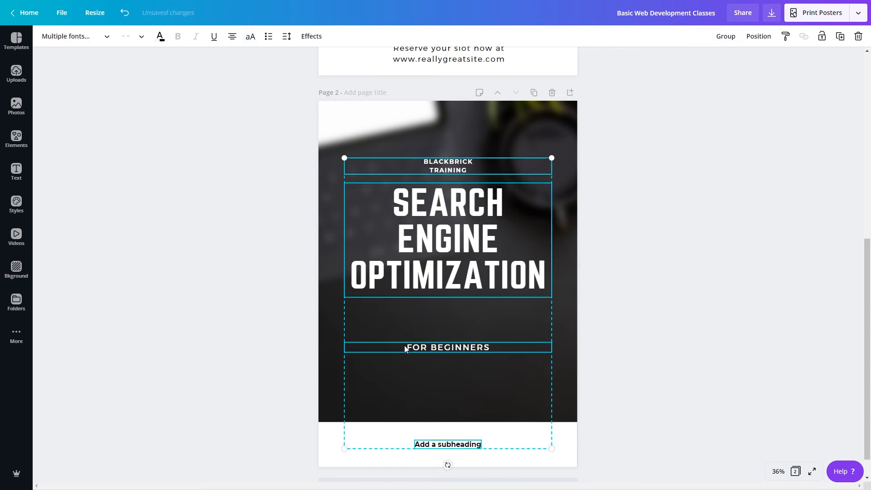
click(247, 340)
click(424, 347)
drag(424, 347, 442, 160)
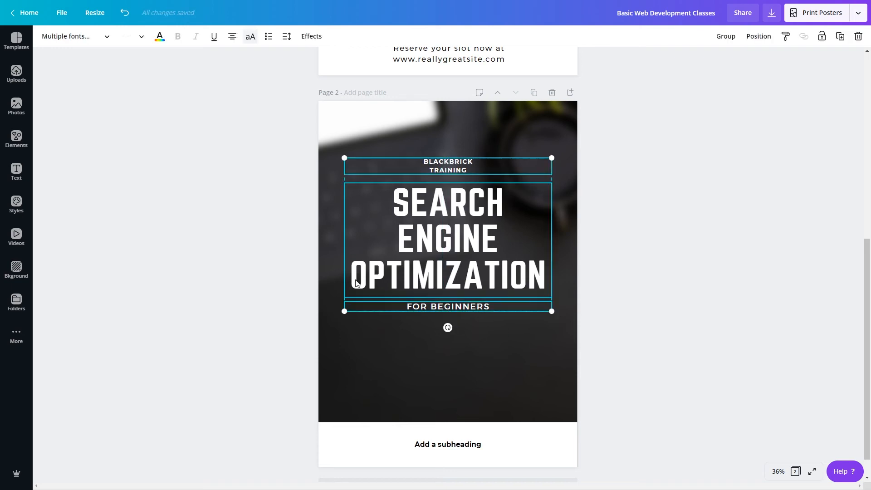
Group the three text elements on page 2 again and move the group slightly lower on the photo.
click(724, 36)
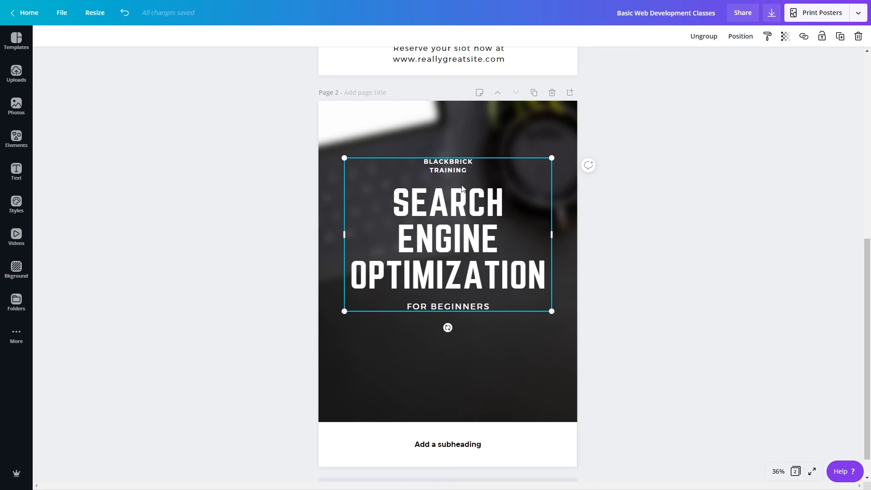
drag(441, 202, 443, 224)
click(290, 317)
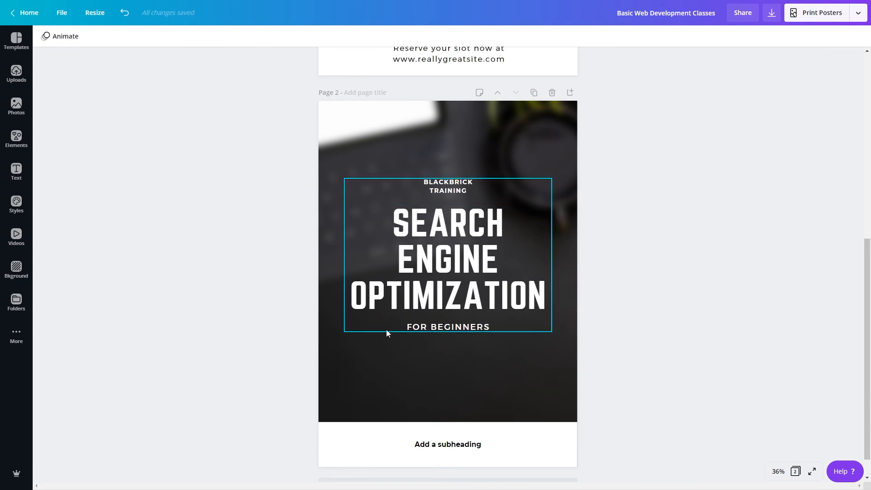
Replace the FOR BEGINNERS line beneath the title with MASTERCLASS.
double_click(438, 327)
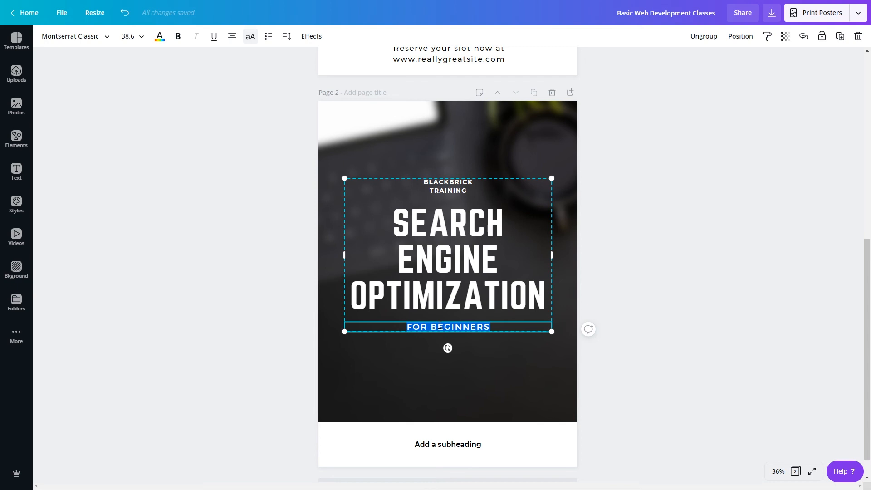
text(MASTERCLASS)
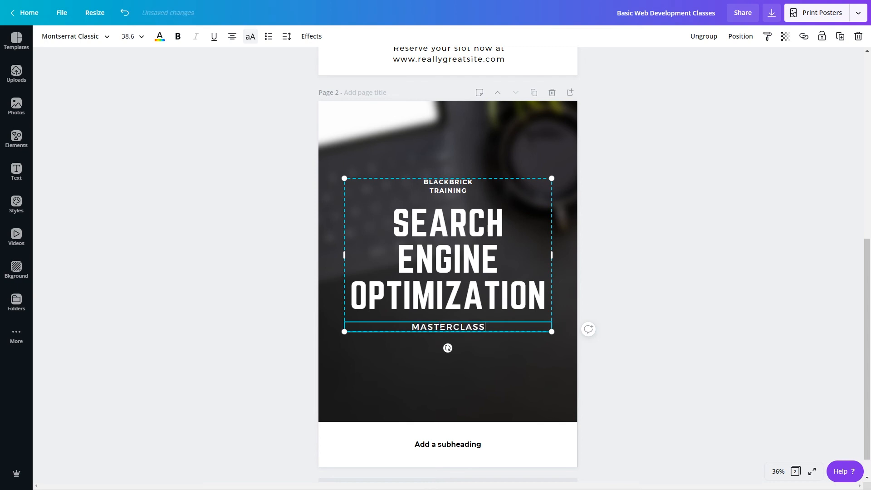
click(725, 355)
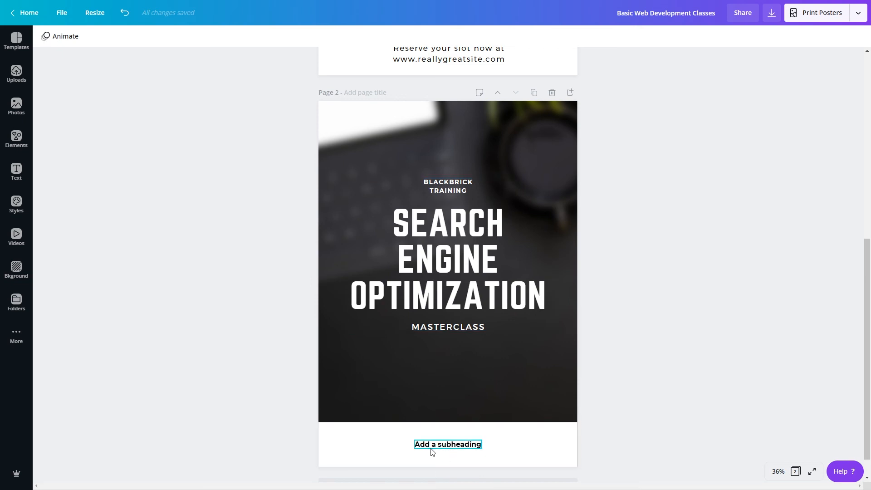
Remove the bold formatting from the "Add a subheading" text in the white strip of page 2.
scroll(431, 451, down, 1)
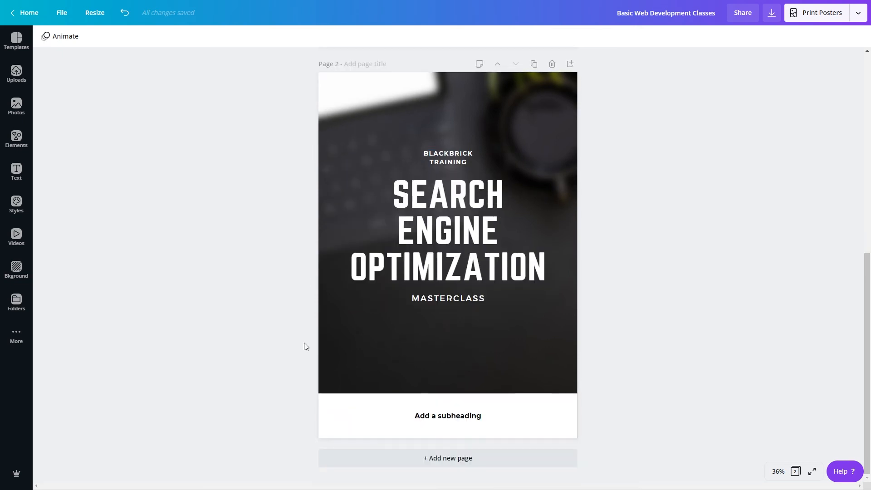
click(441, 417)
click(177, 37)
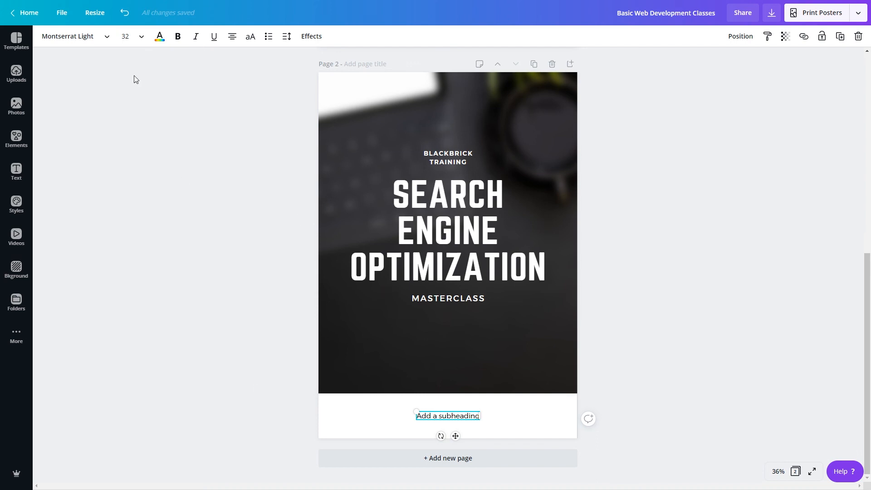
click(178, 36)
click(178, 37)
click(502, 432)
click(451, 418)
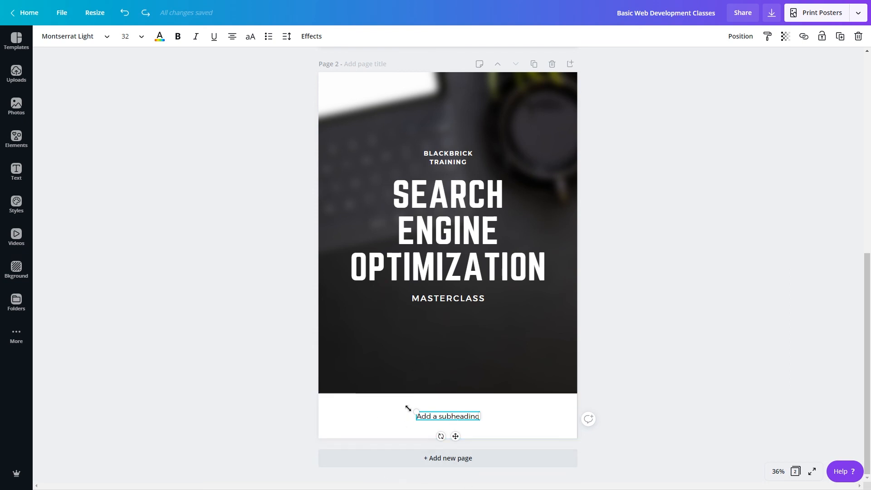
triple_click(441, 414)
text(Purchase the course today)
key(Return)
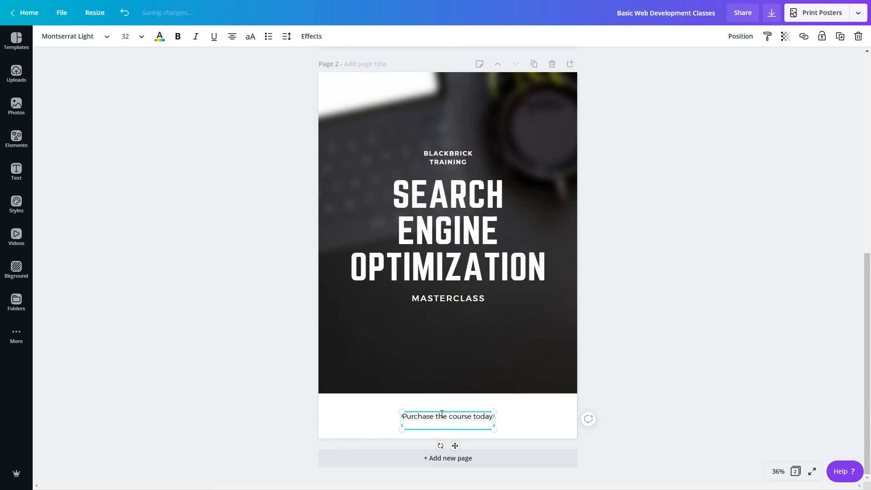
text(www.blackbricktraining.co.uk)
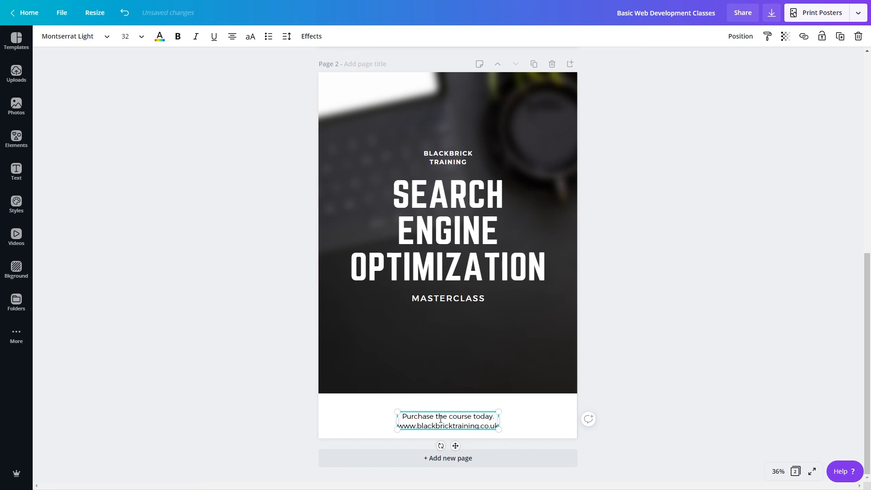
Set the two-line course text to size 36 and centre it within the white strip.
click(137, 42)
click(144, 219)
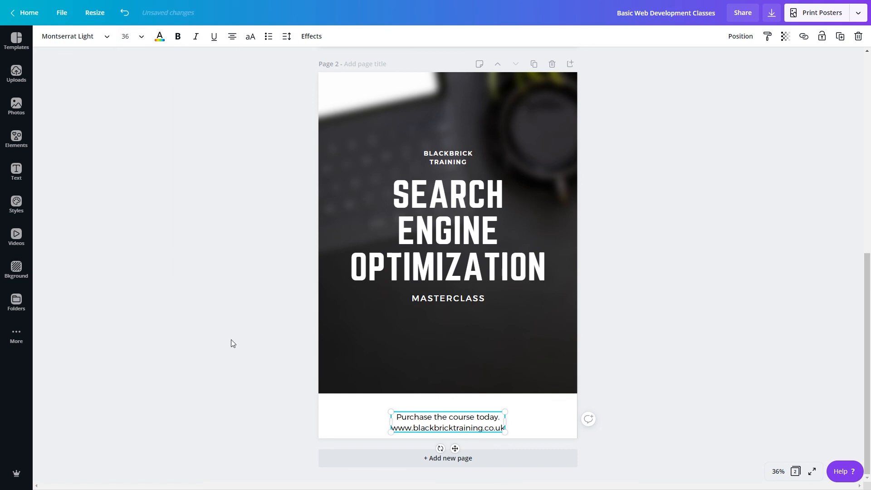
drag(434, 425, 434, 419)
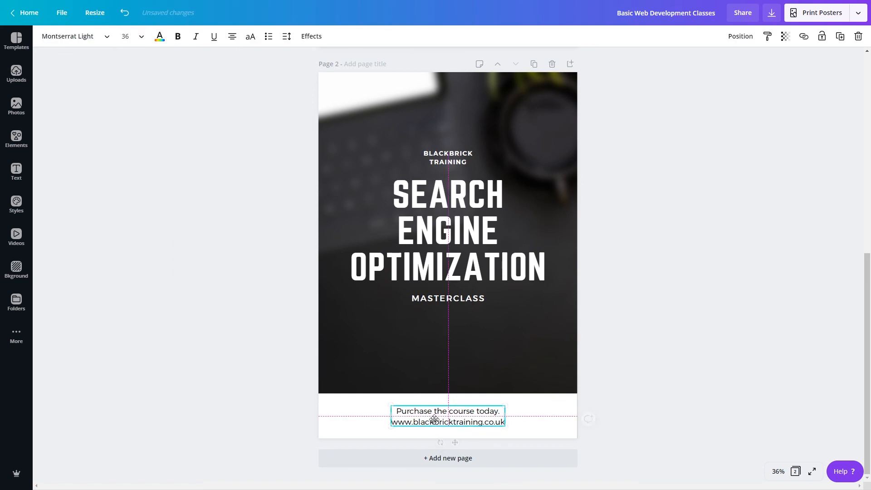
click(212, 366)
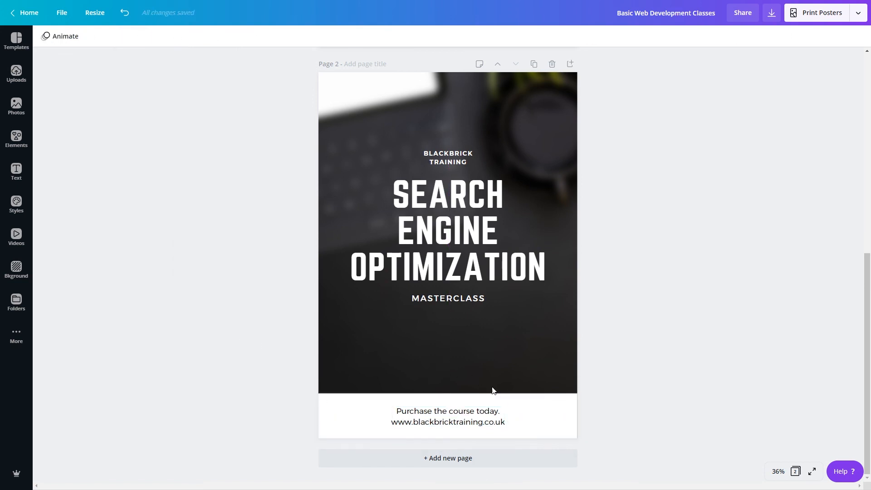
Change the first line of the course text to read "Purchase the course today at", without the full stop.
click(499, 412)
text(at)
click(653, 365)
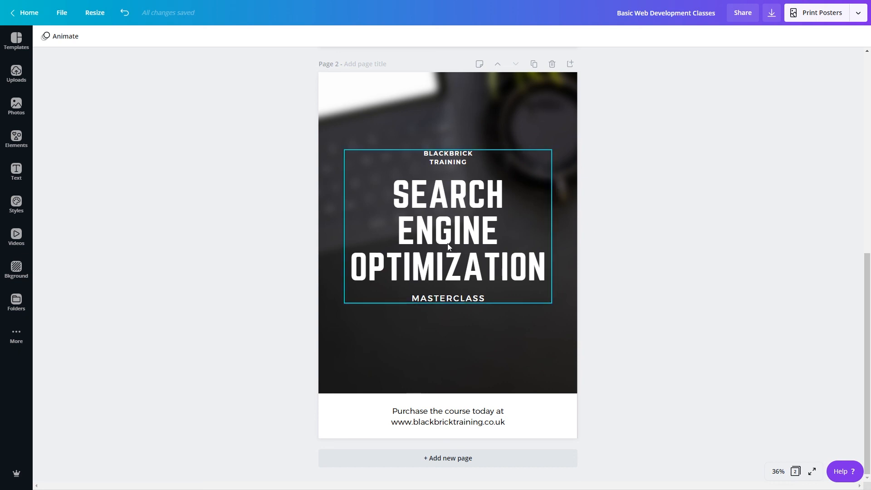
Compare the two pages and delete page 1, the Basic Web Development Classes poster.
scroll(320, 380, up, 5)
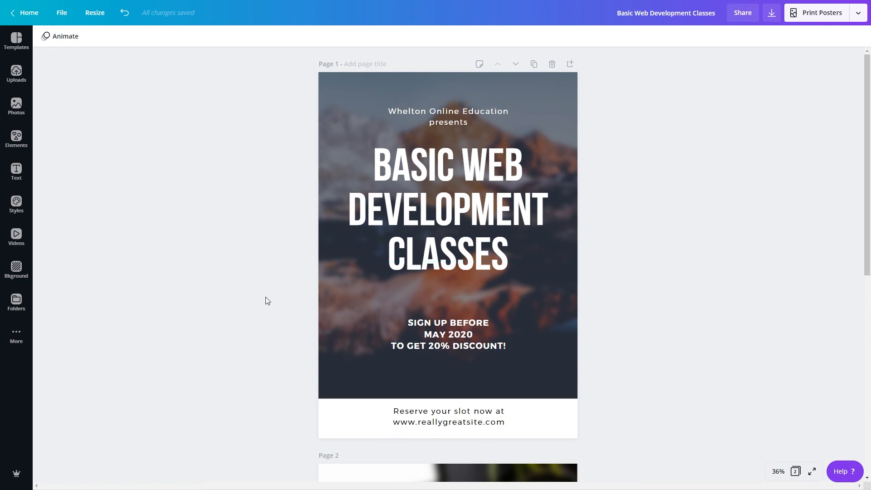
scroll(219, 293, down, 8)
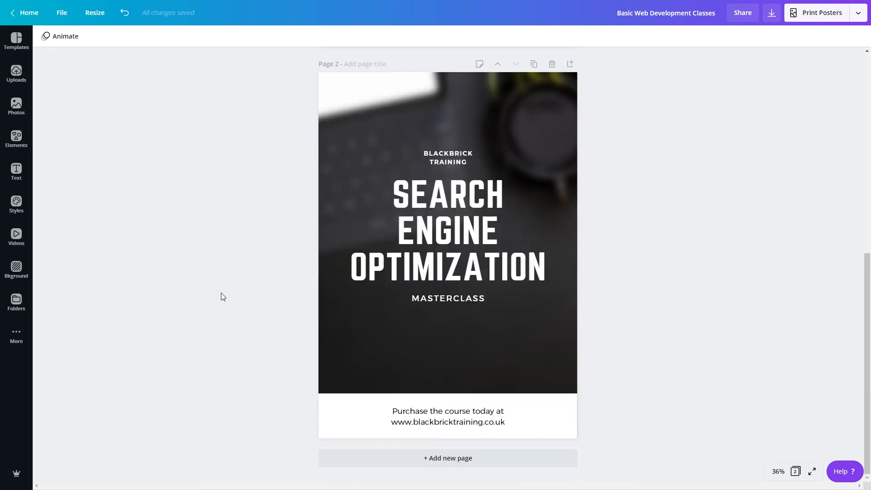
scroll(218, 313, up, 7)
scroll(217, 317, down, 8)
scroll(352, 335, up, 8)
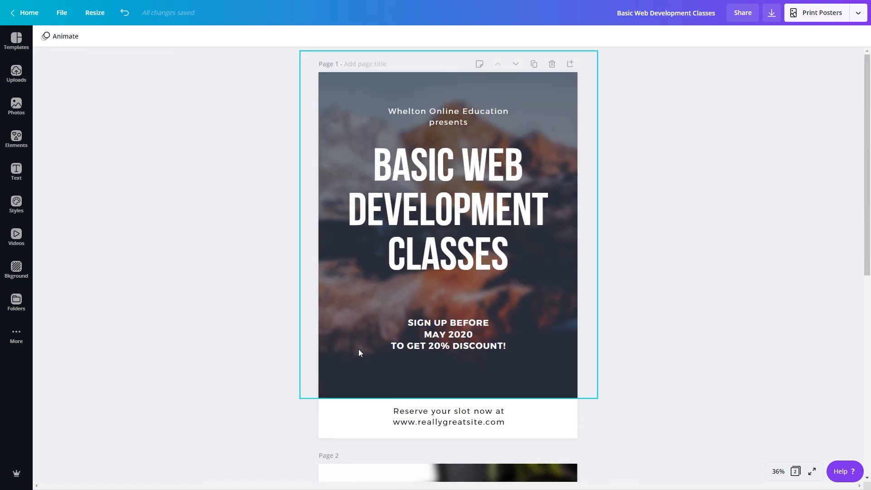
click(551, 64)
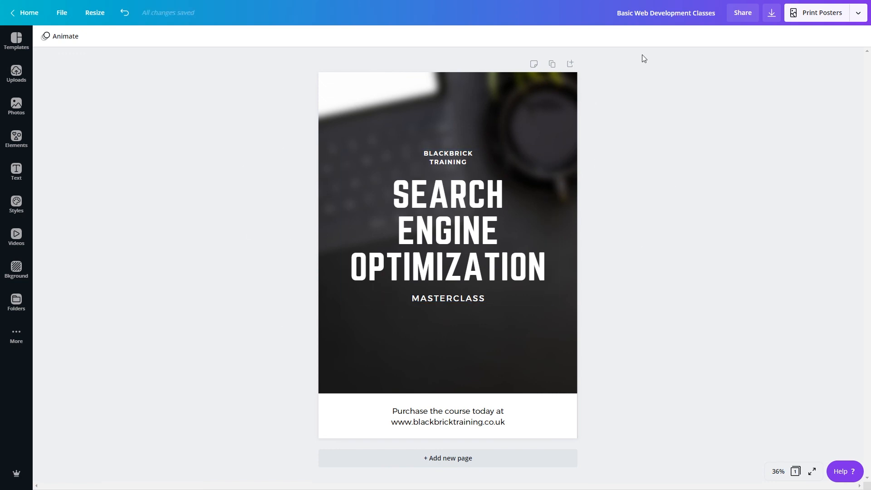
Rename the design as "Poster project".
double_click(665, 17)
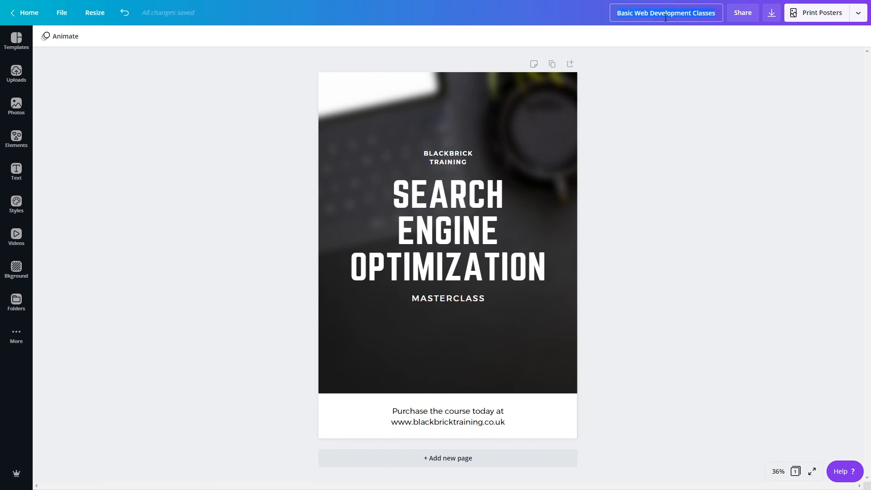
text(Poster p)
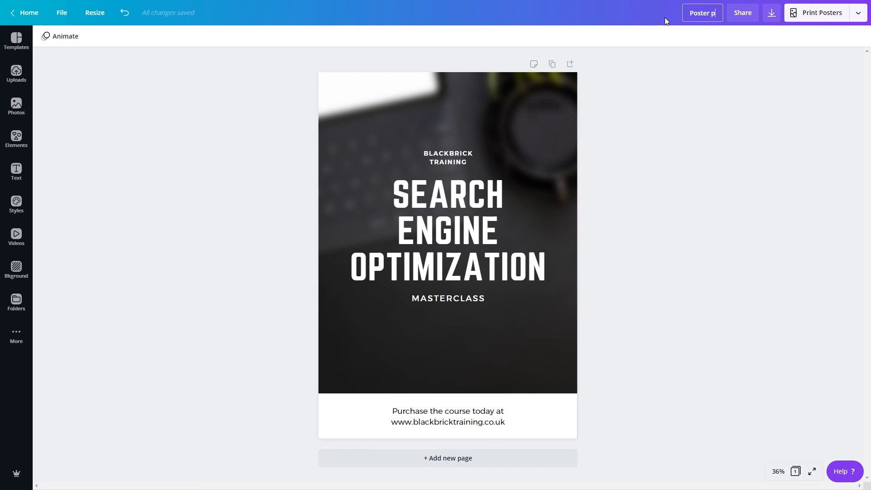
text(roject)
click(711, 132)
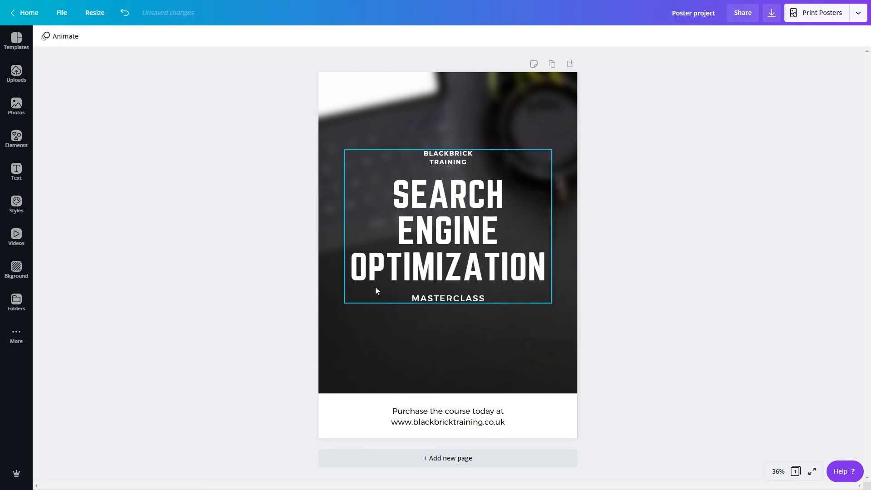
Download the poster as PDF Print without crop marks and save it to the Desktop as Poster project.
click(772, 17)
click(755, 75)
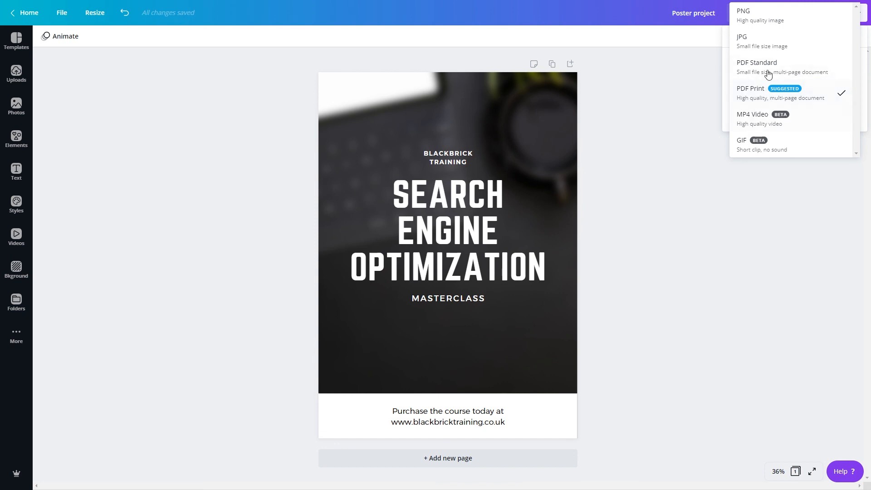
click(756, 96)
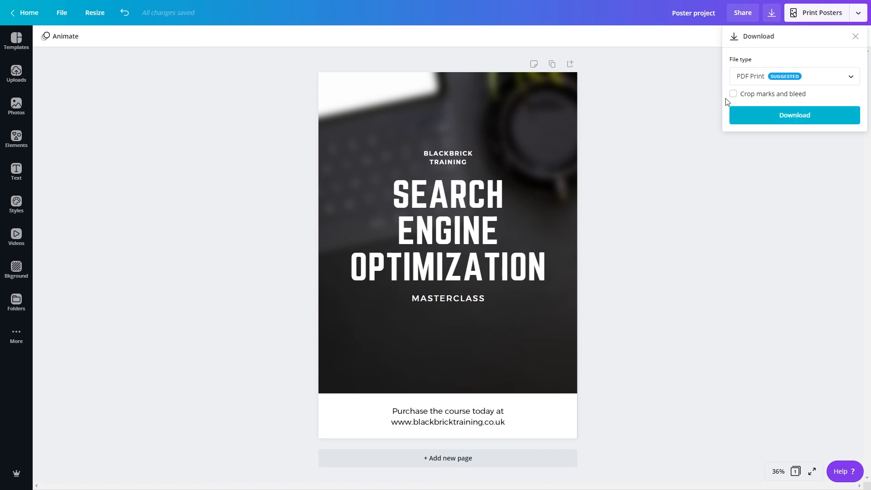
click(742, 119)
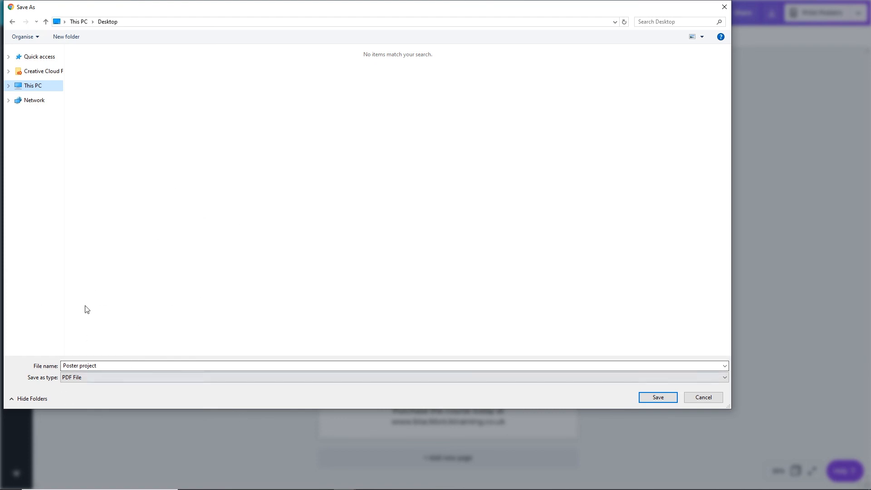
click(657, 397)
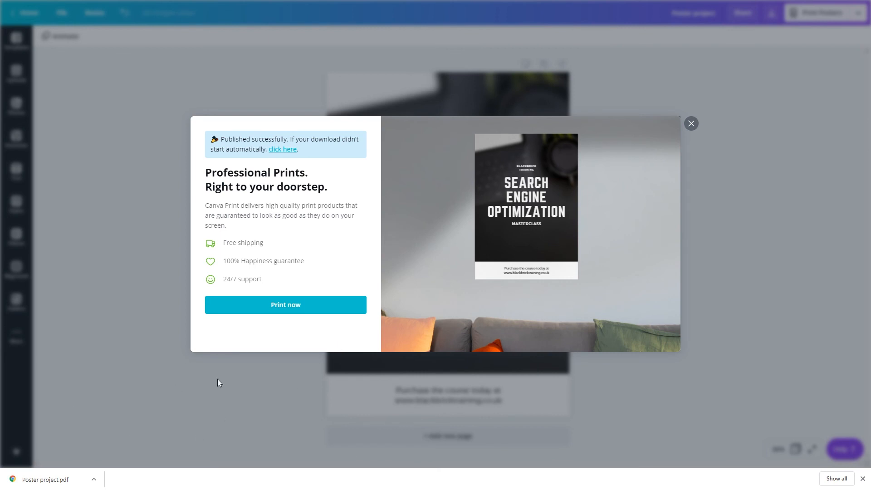
Open the downloaded Poster project.pdf and check the whole poster from top to bottom and at full-page view.
click(36, 483)
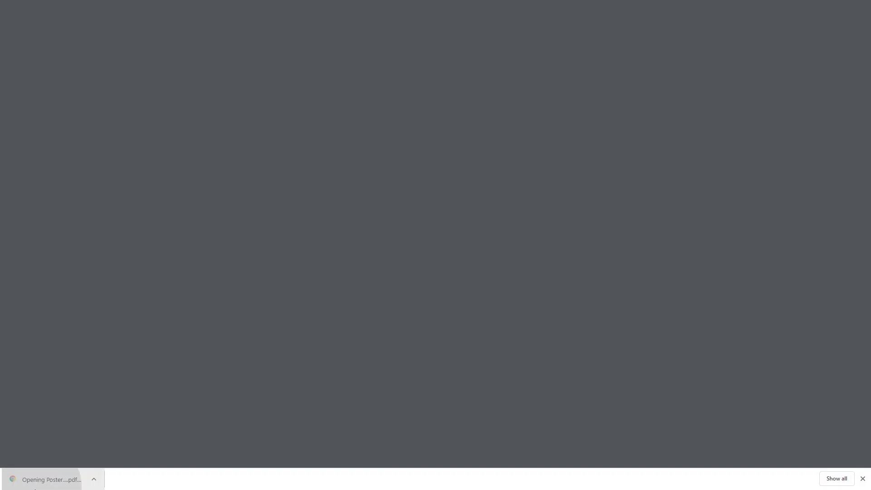
scroll(290, 220, down, 4)
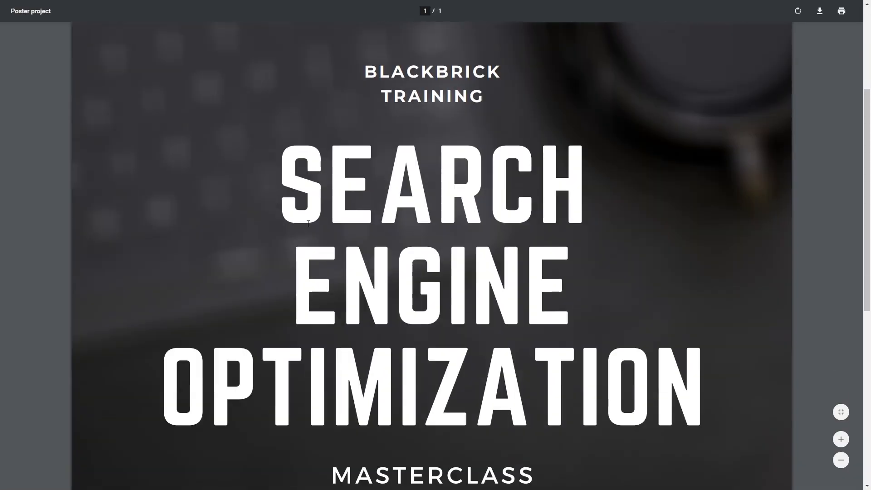
scroll(308, 224, down, 8)
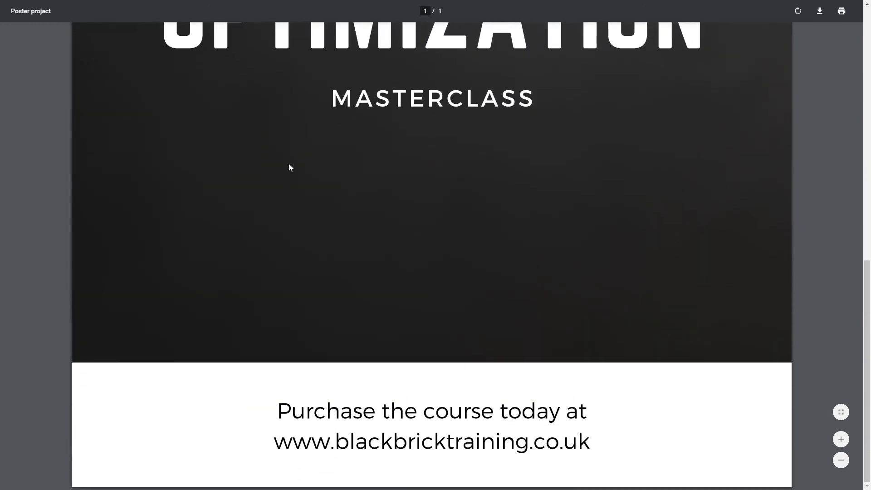
click(840, 459)
click(841, 459)
click(840, 460)
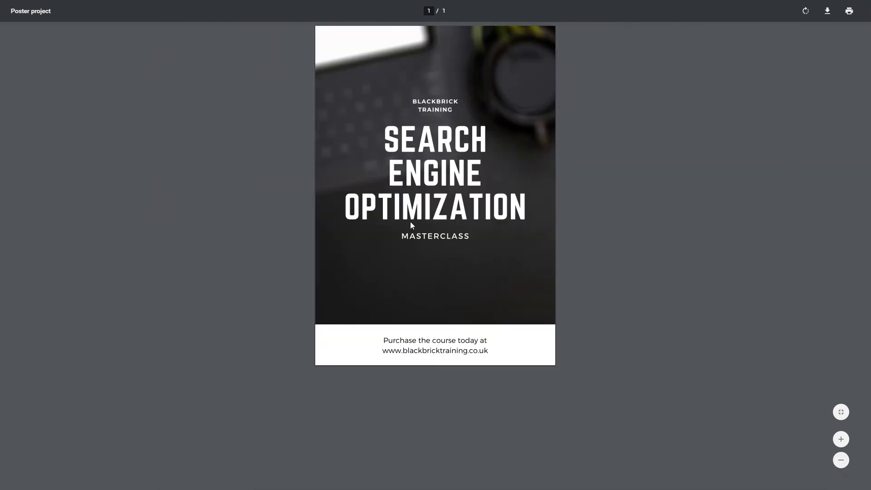